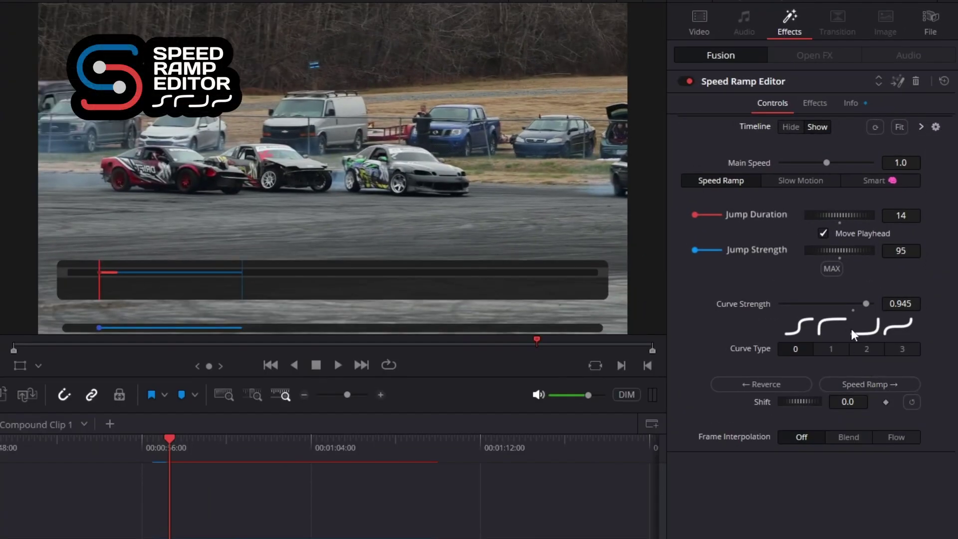
Lower the ramp's Curve Strength slider to about 0.709
mouse_move(867, 304)
mouse_down()
mouse_move(784, 303)
mouse_move(844, 296)
mouse_up()
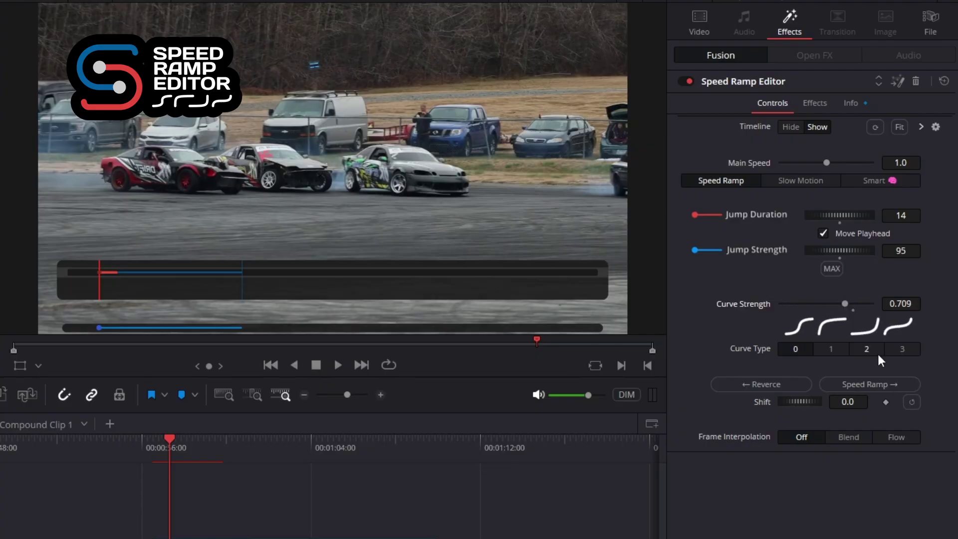
Apply a speed-ramp jump at the current point and preview it with playback
click(860, 386)
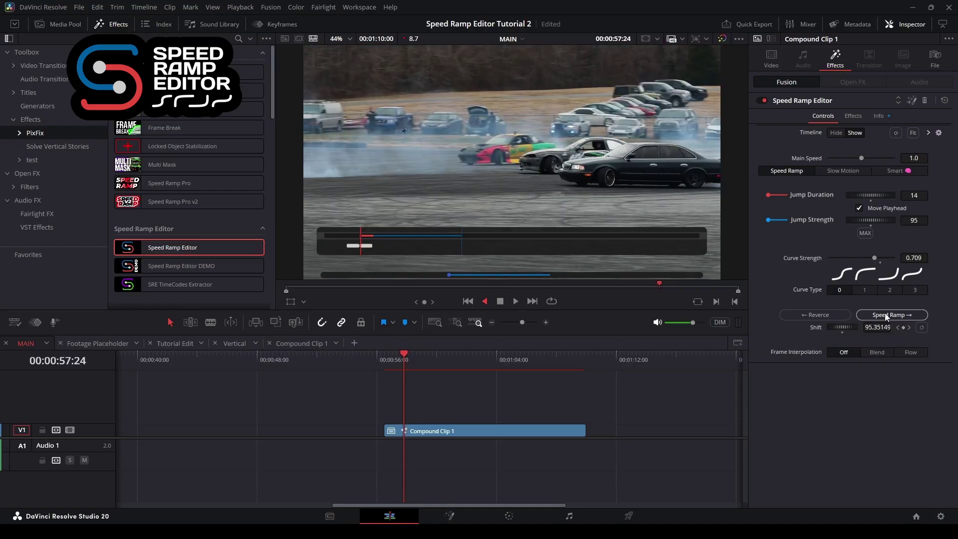
key(space)
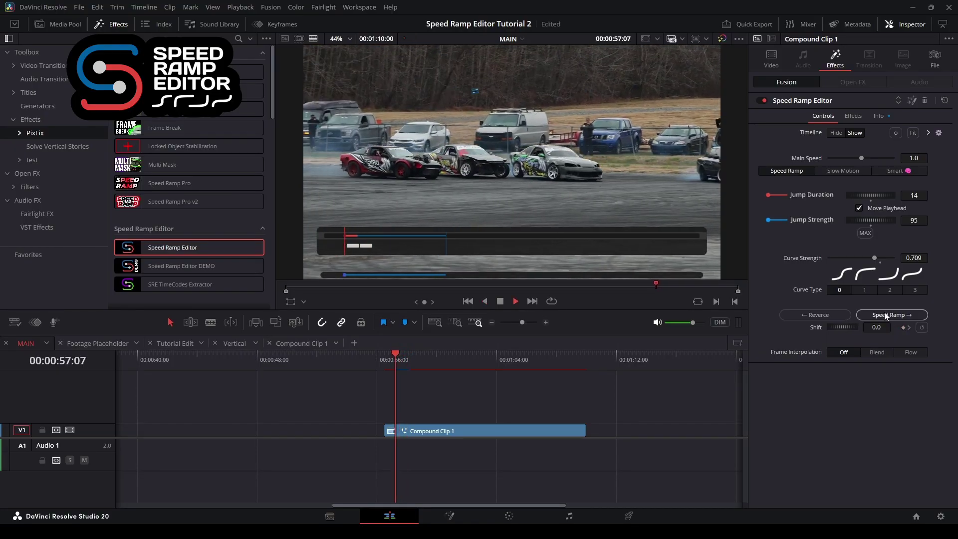
key(space)
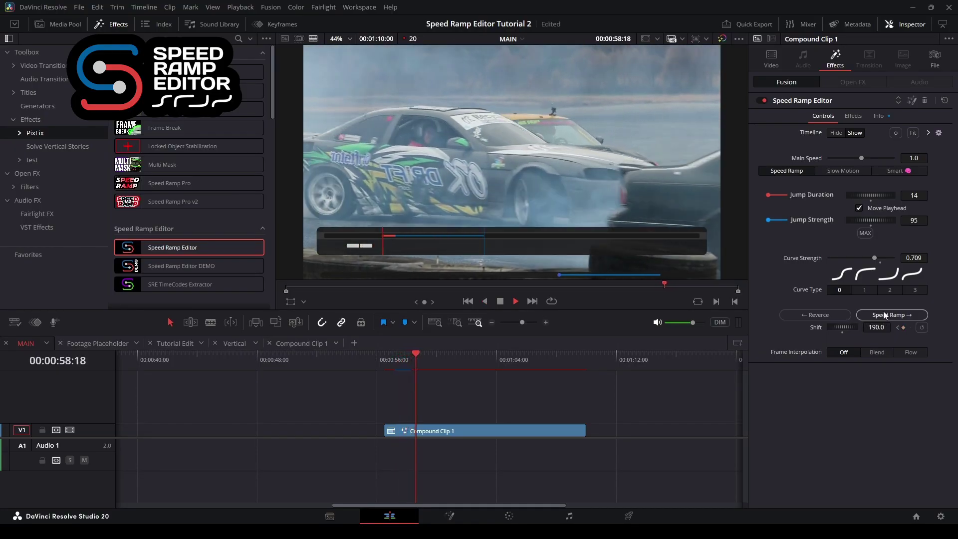
key(space)
Hide the ramp overlay, preview, then add another jump further along the clip
click(835, 132)
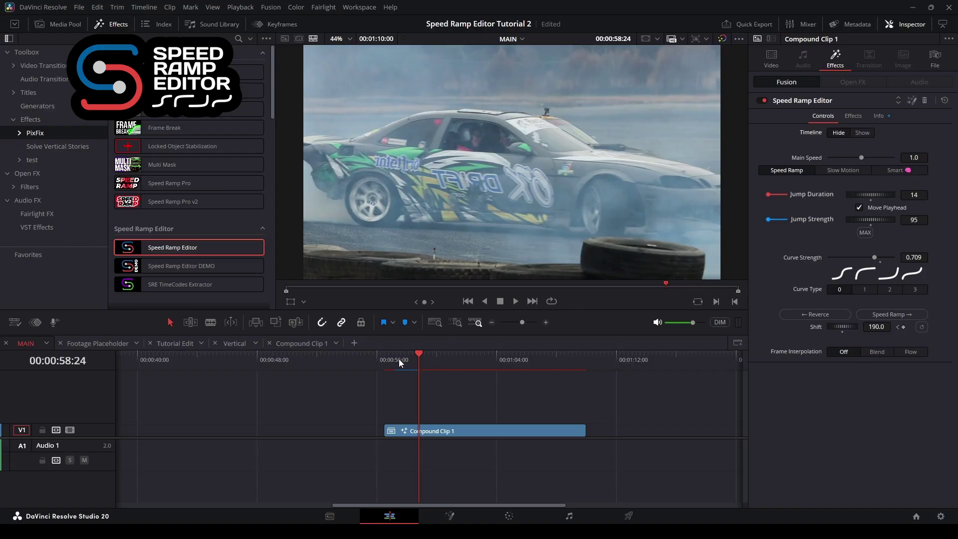
key(space)
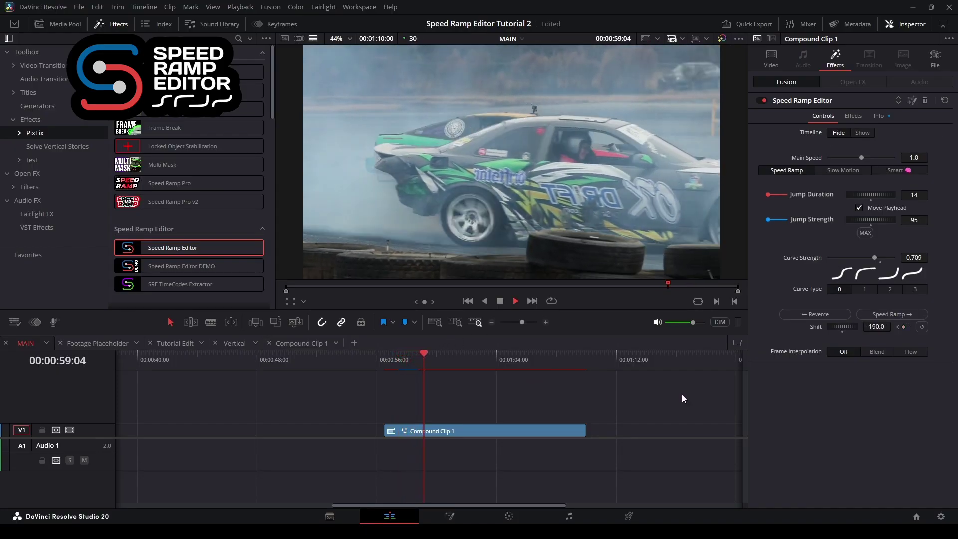
key(space)
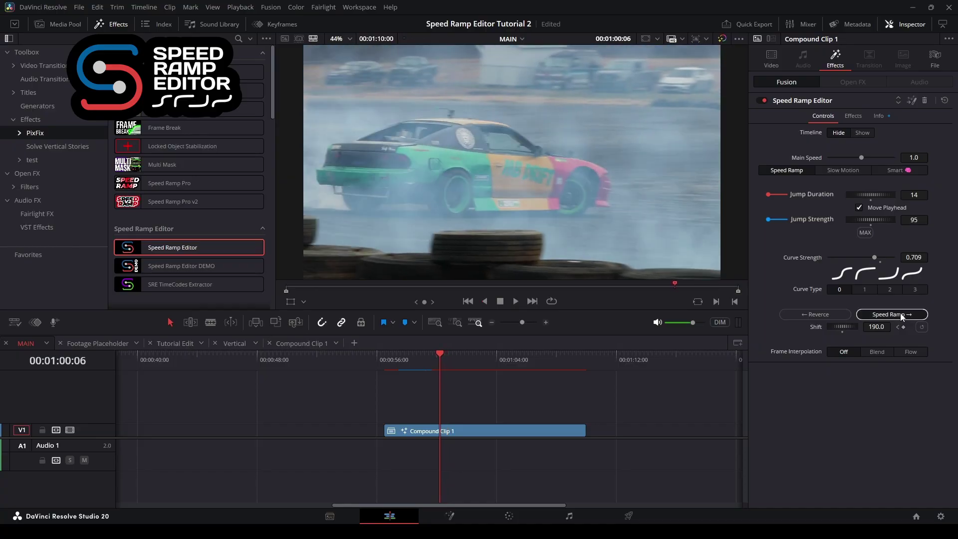
click(901, 317)
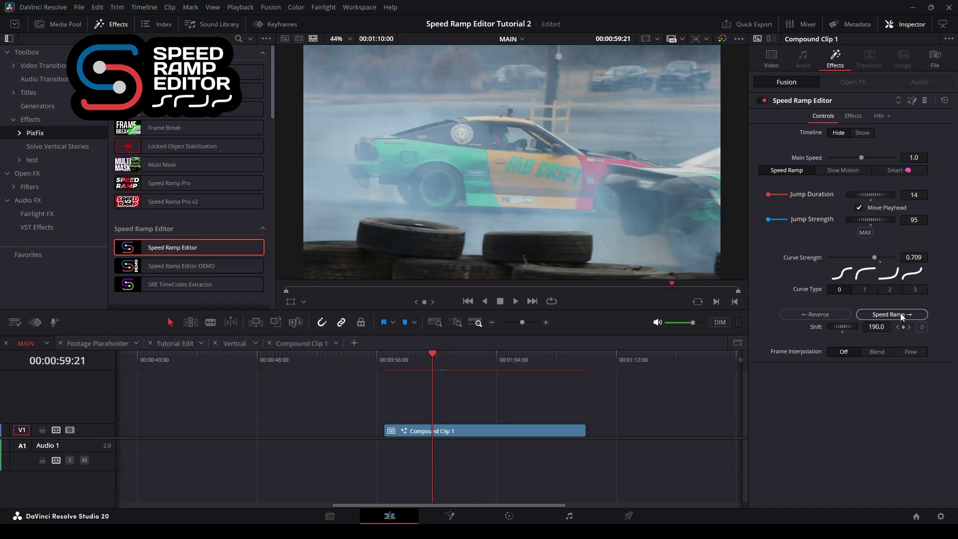
key(l)
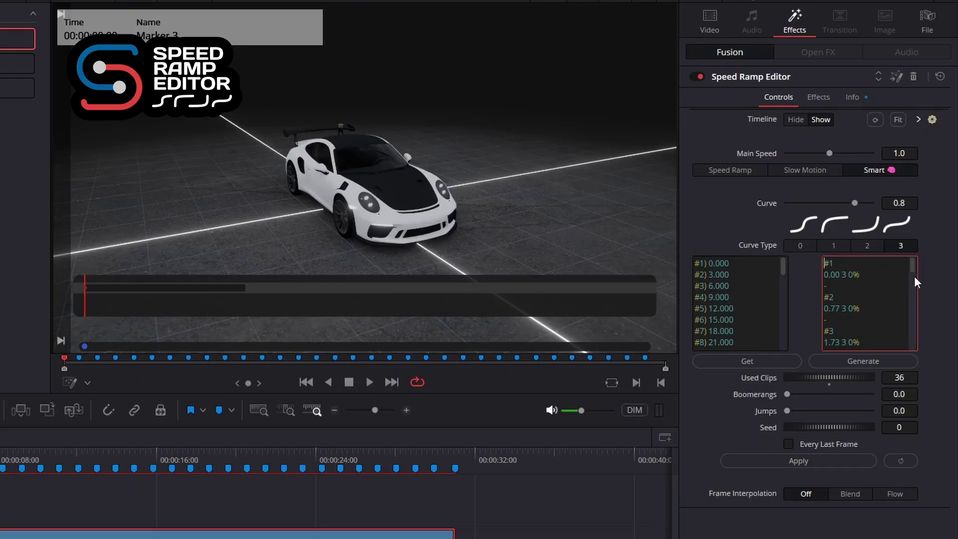
Apply the Smart-mode montage with the pasted code and 36 used clips, then play it
click(847, 464)
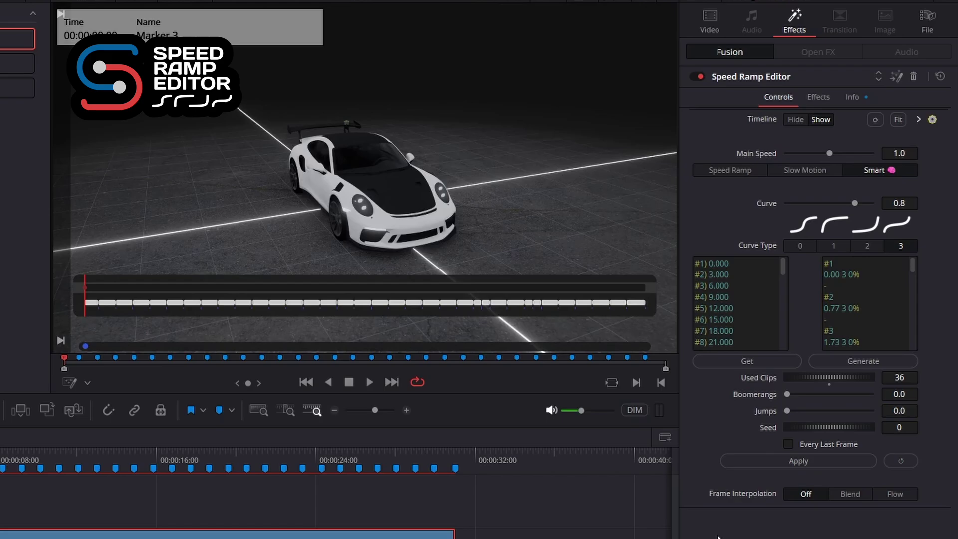
key(space)
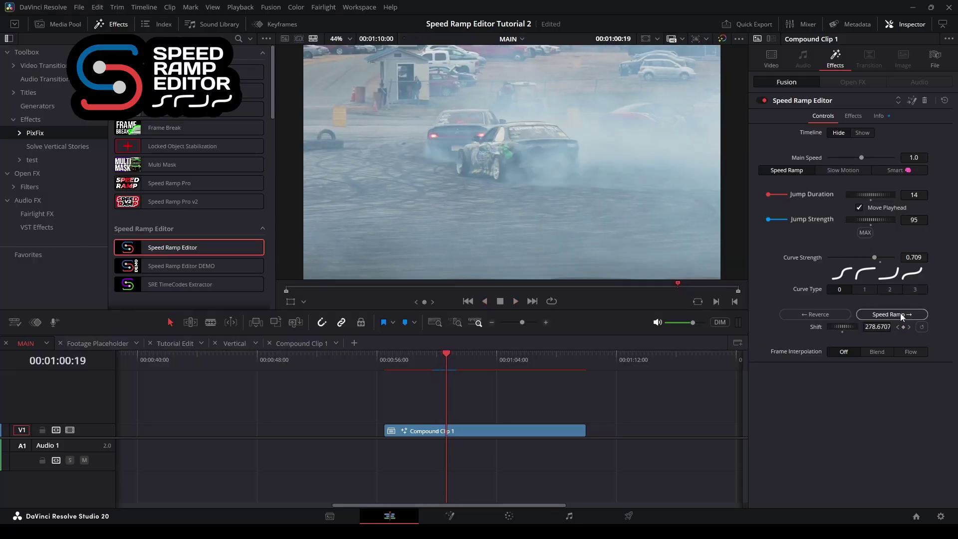
Trim the compound clip, show the overlay, preview at 2x, and add a jump (duration 6, strength 26)
click(900, 315)
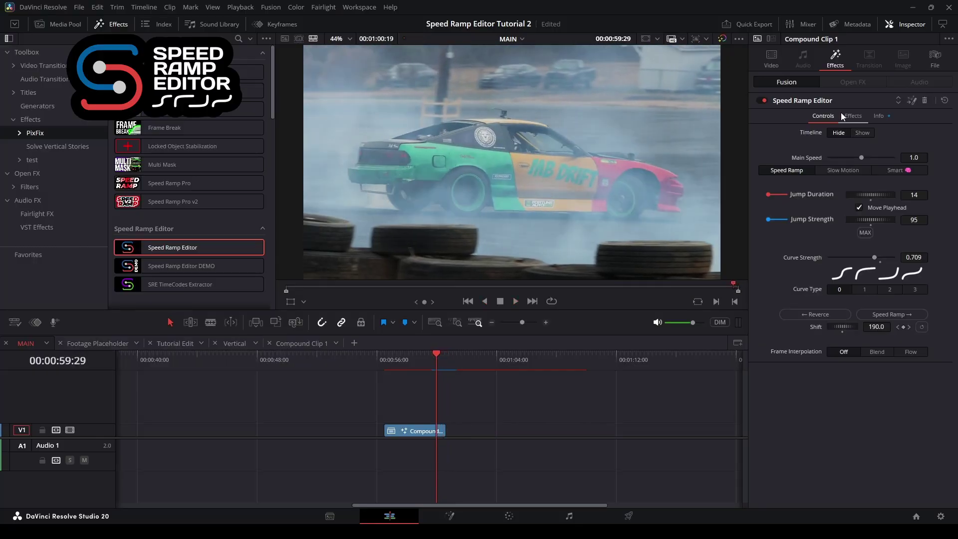
click(864, 134)
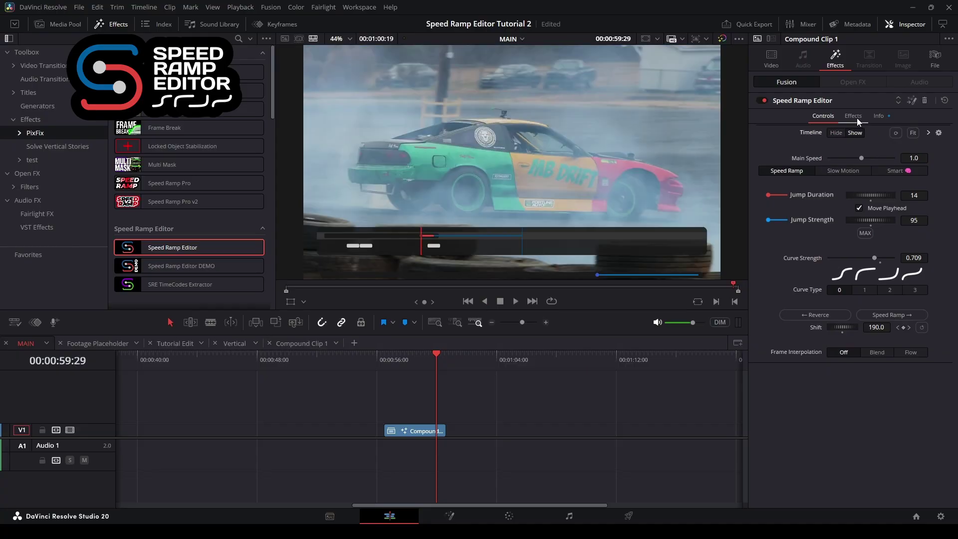
key(l)
key(l)
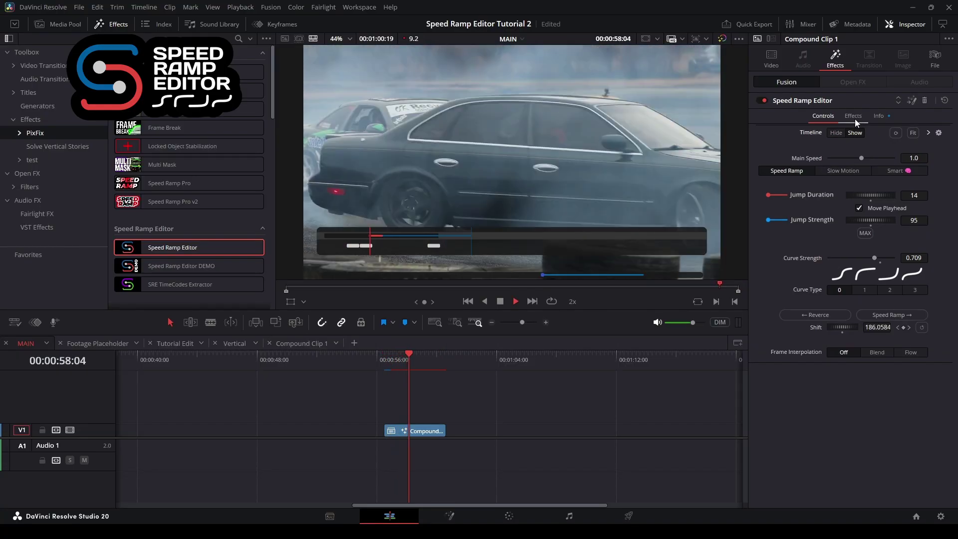
key(k)
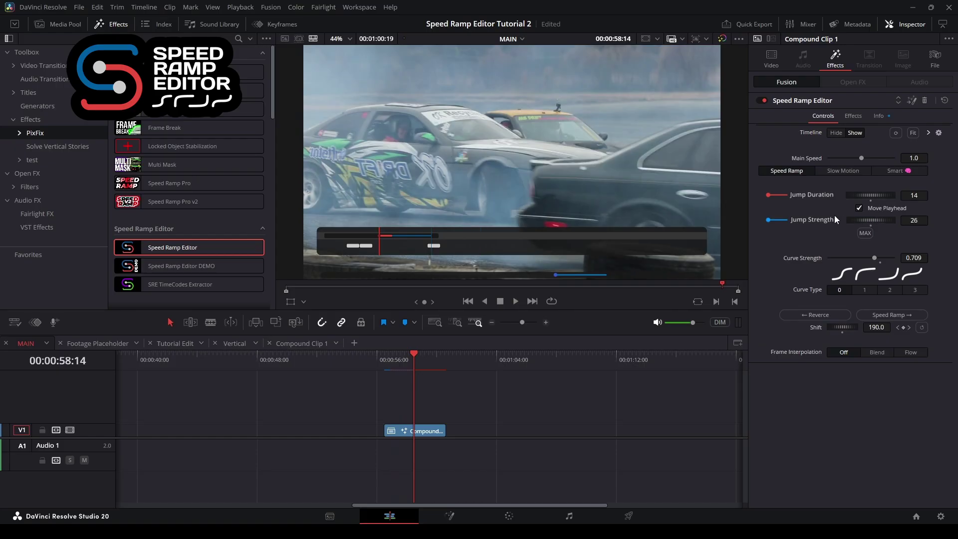
scroll(832, 215, down, 3)
scroll(877, 219, up, 7)
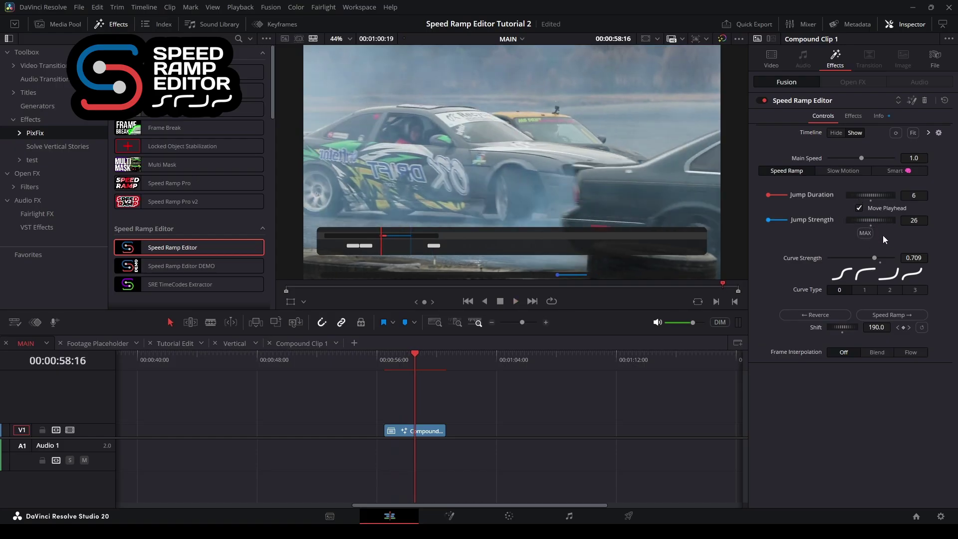
click(885, 313)
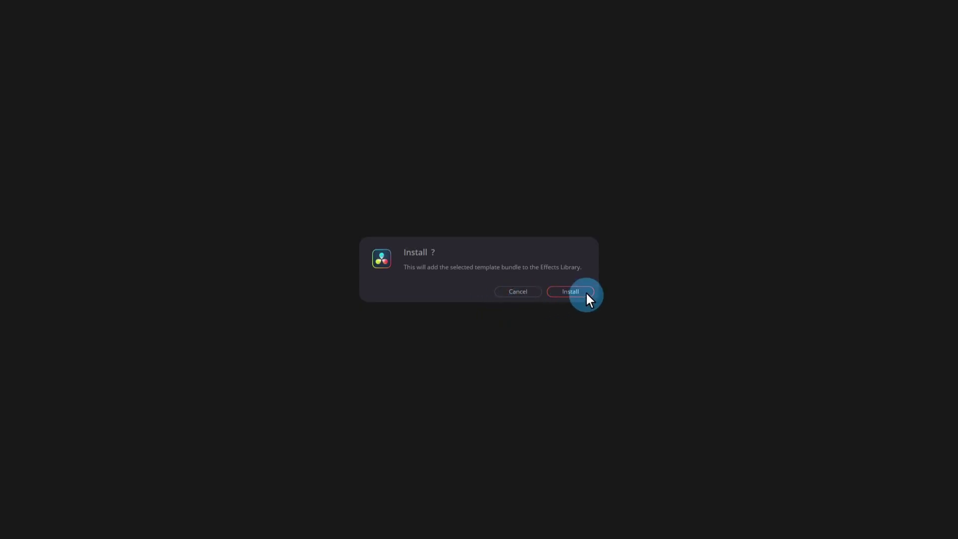
Install the Speed Ramp Editor .drfx template bundle into the Effects Library
click(586, 293)
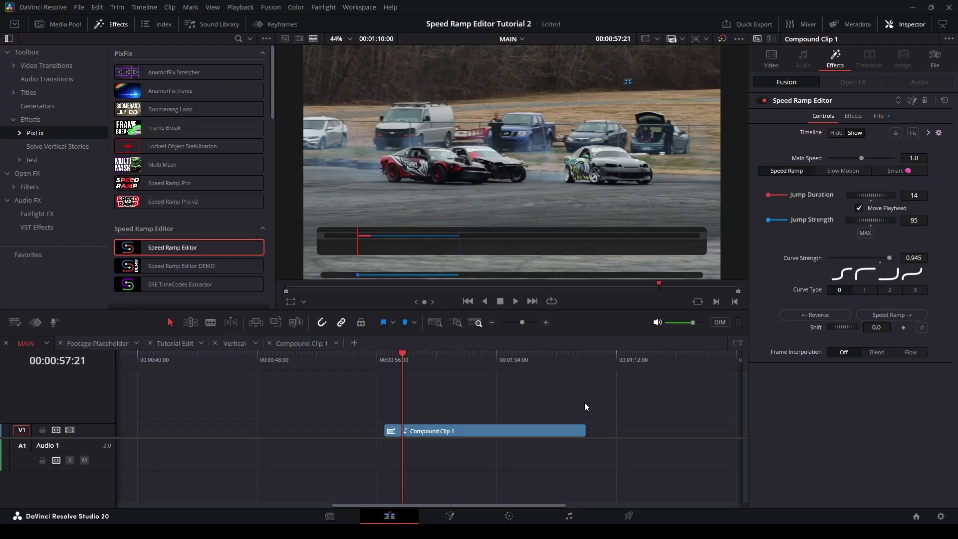
Review proxy, optimized media and render cache formats in Project Settings, leaving them unchanged
click(943, 517)
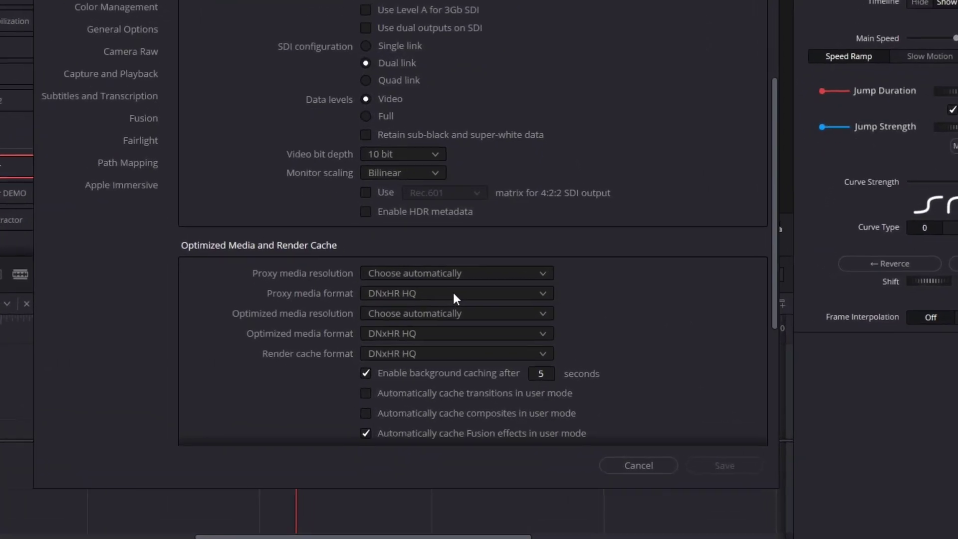
click(513, 338)
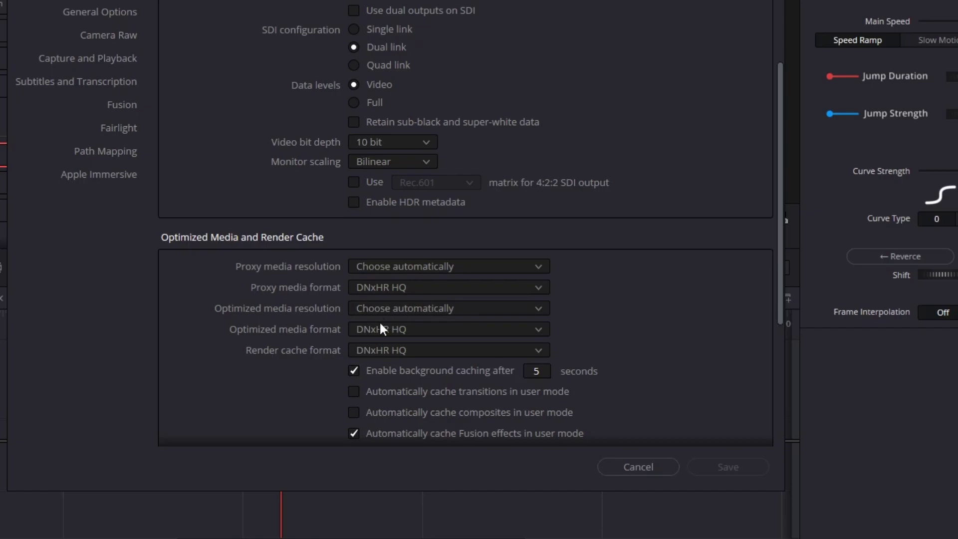
click(379, 328)
click(410, 349)
click(410, 350)
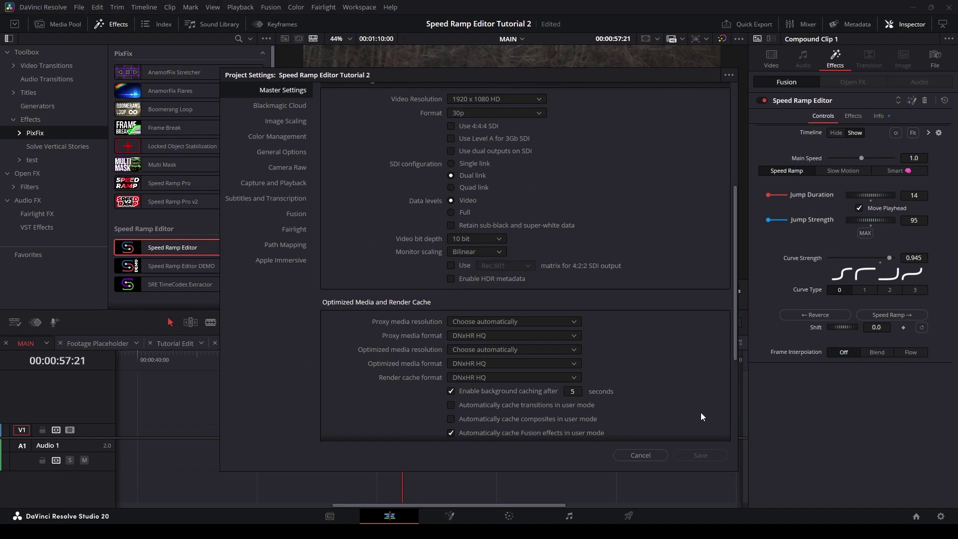
click(640, 456)
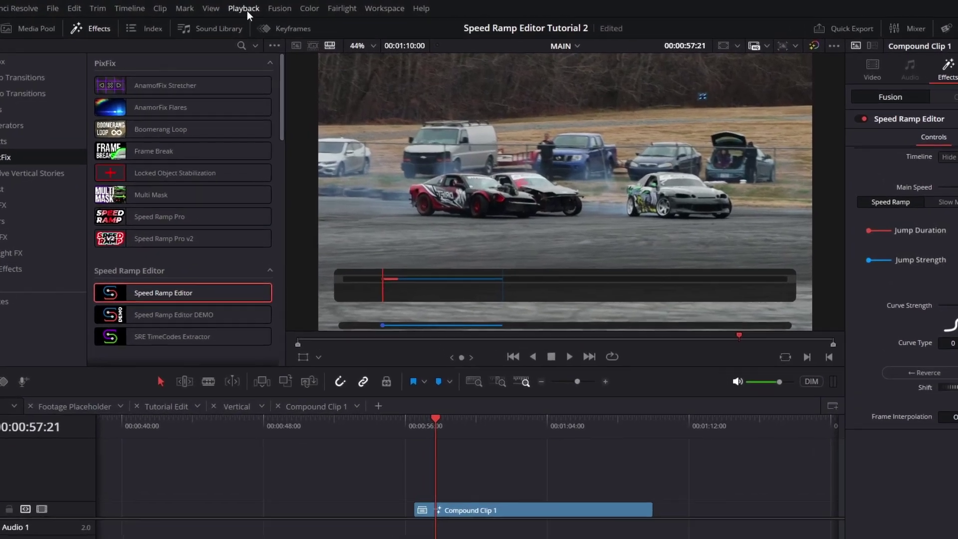
click(240, 7)
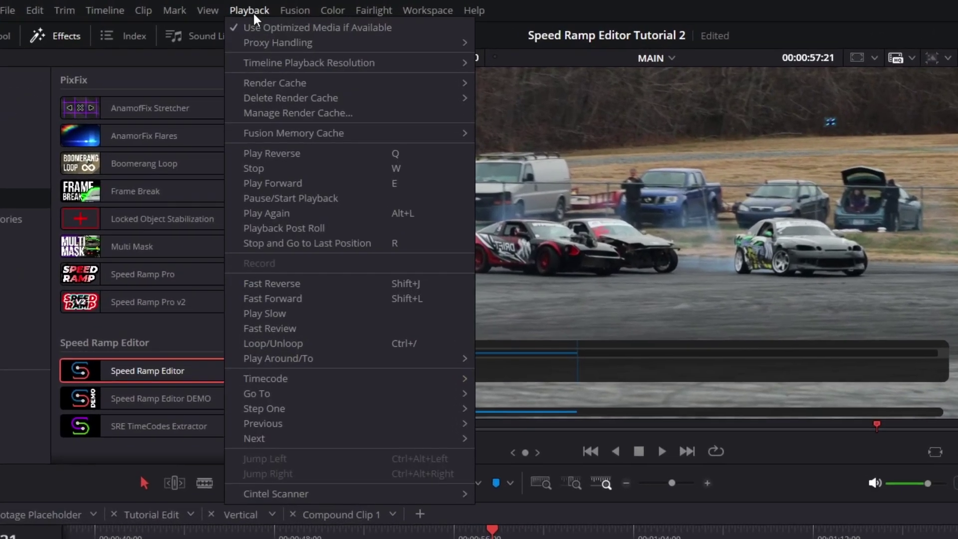
mouse_move(274, 84)
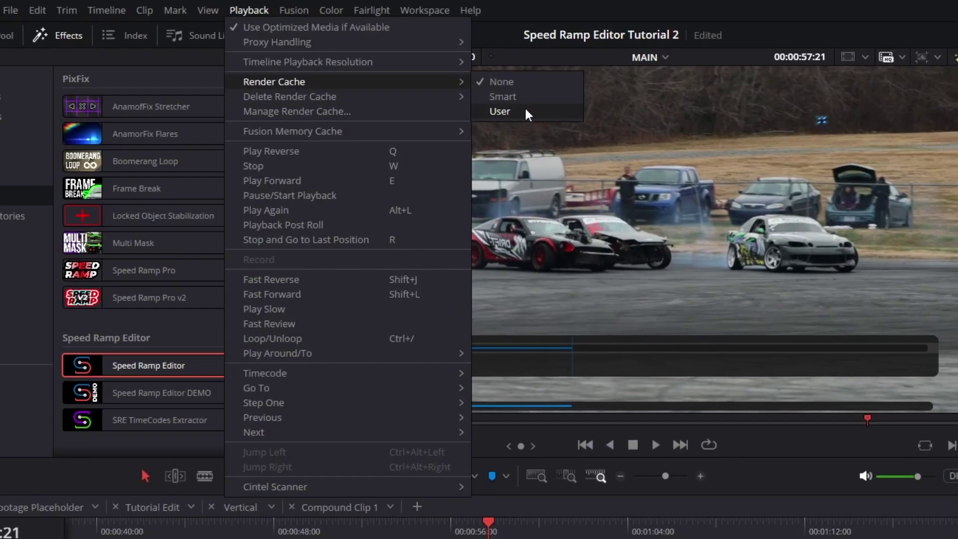
Set the render cache to Smart and play the clip briefly
click(524, 111)
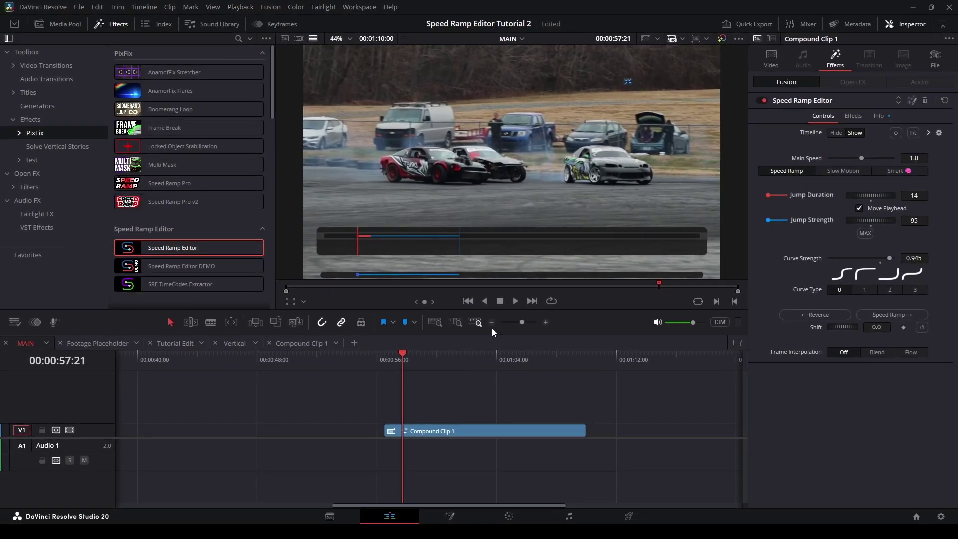
key(space)
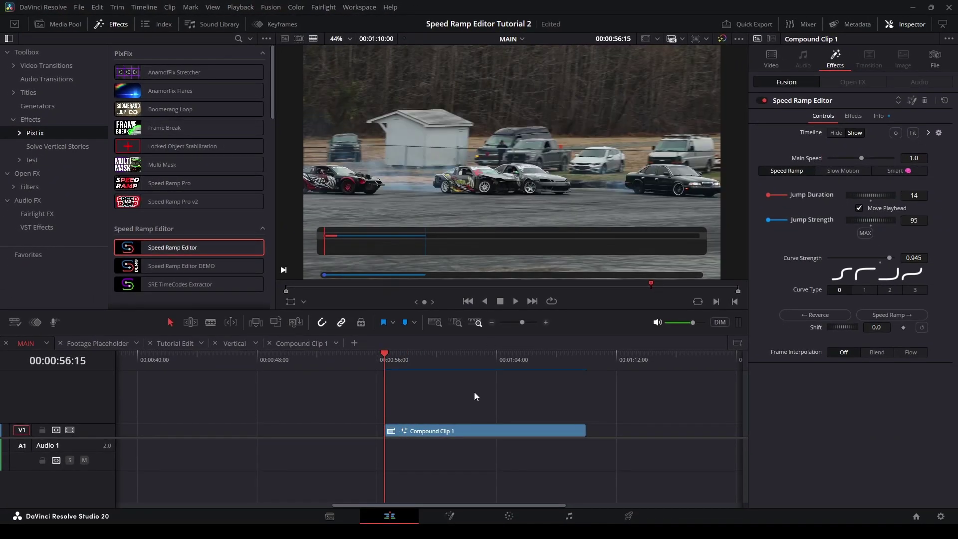
key(space)
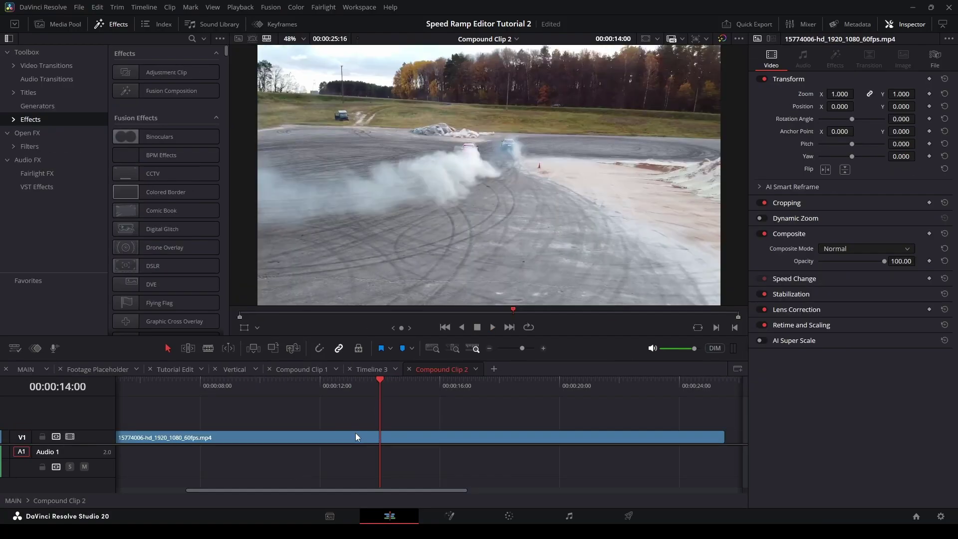
Generate optimized media for the source clip on the timeline
click(357, 438)
right_click(358, 438)
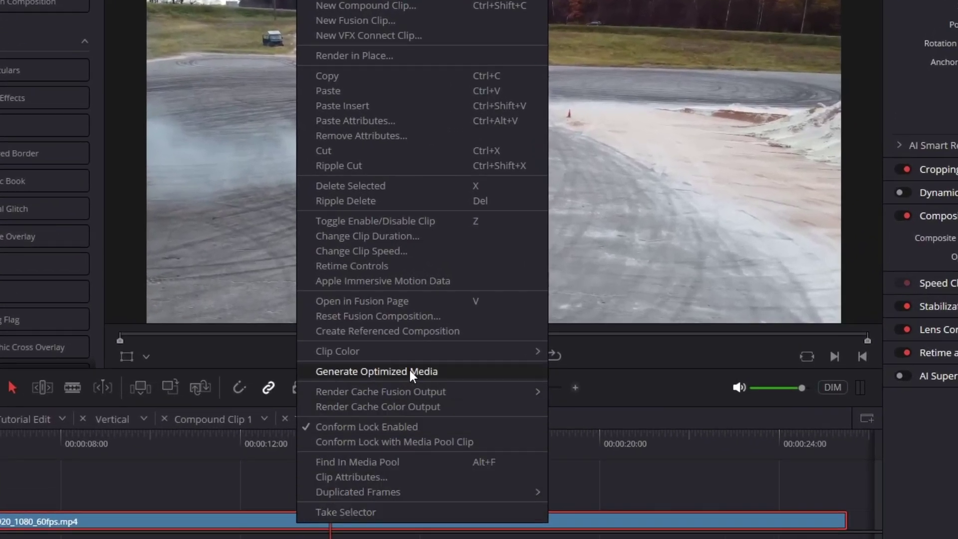
click(409, 371)
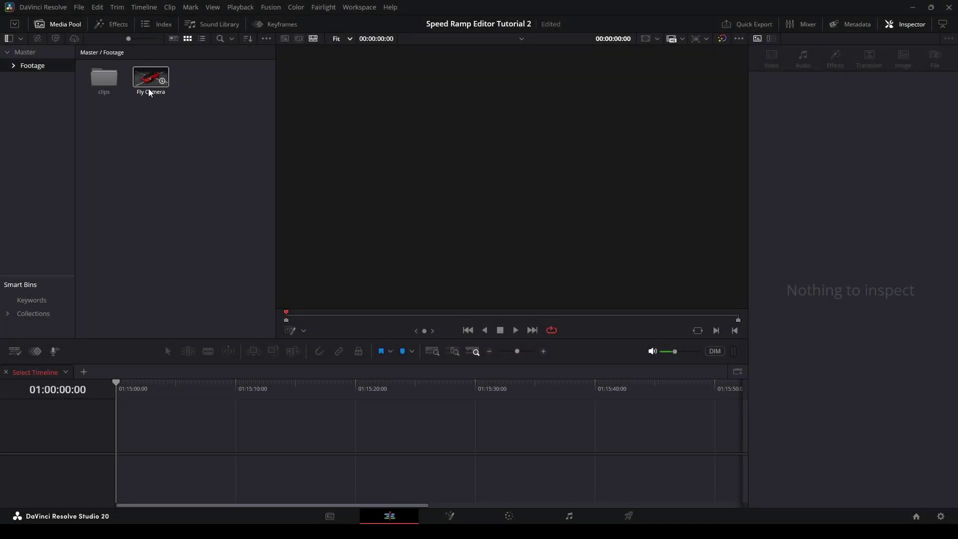
click(149, 92)
drag(149, 93, 174, 456)
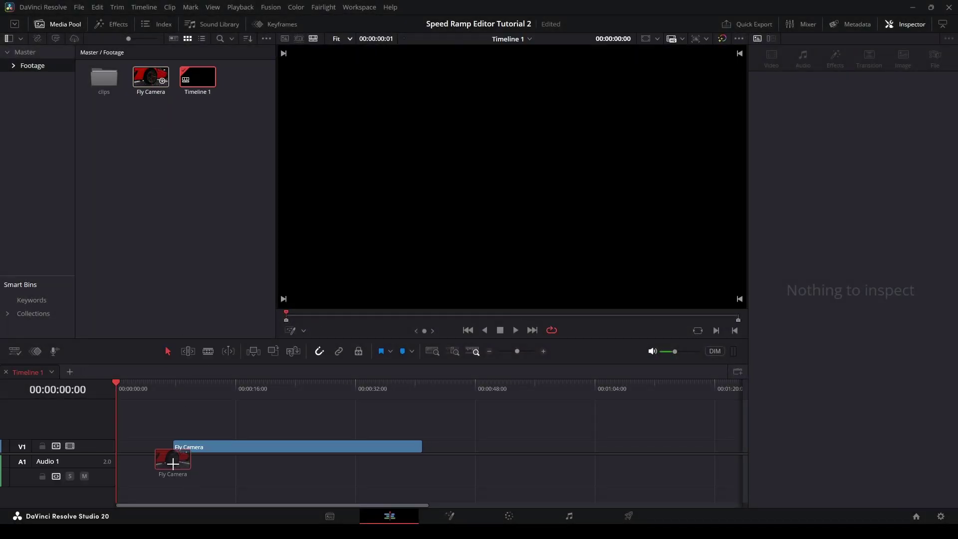
drag(233, 452, 171, 448)
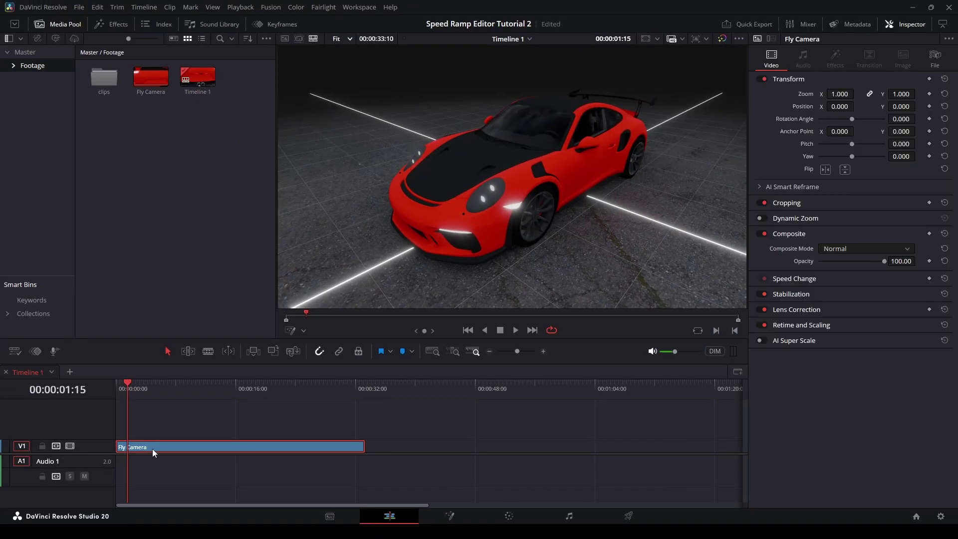
right_click(152, 447)
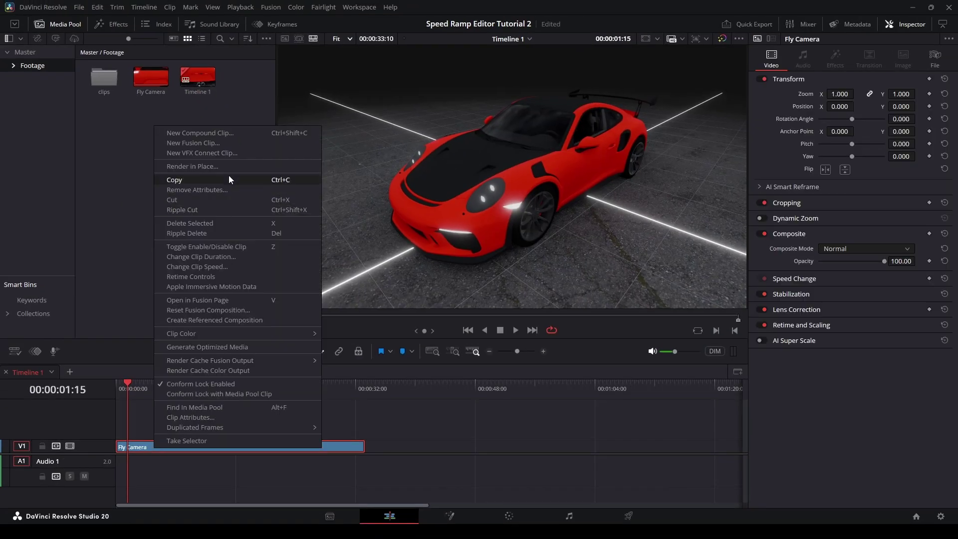
click(198, 132)
key(Return)
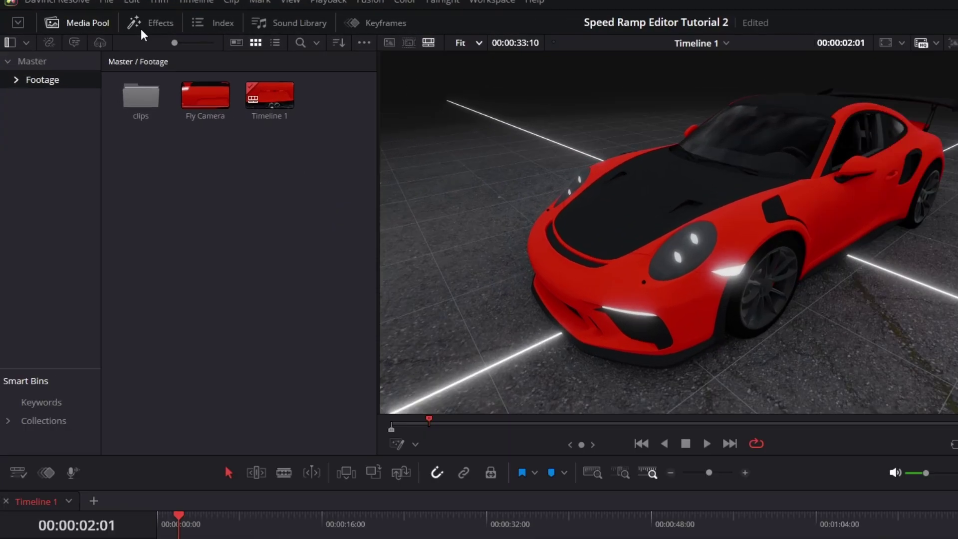
Apply Speed Ramp Editor DEMO from Toolbox > Effects > PixFix to the Fly Camera clip
click(104, 25)
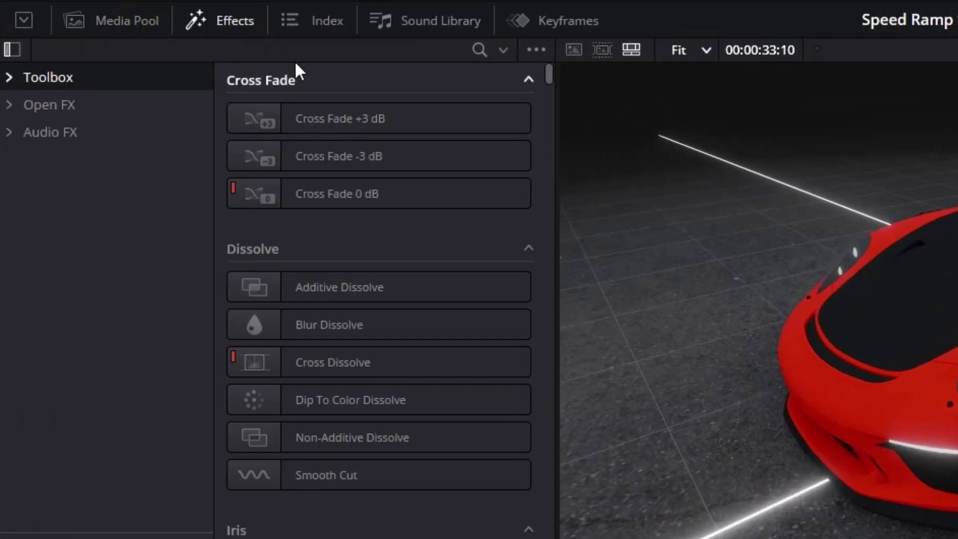
click(12, 78)
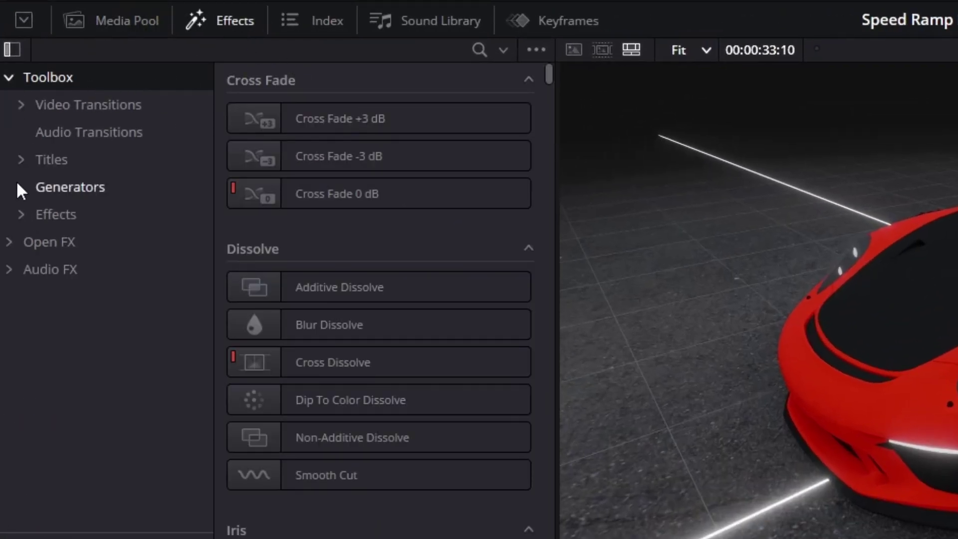
click(21, 214)
click(33, 242)
click(135, 270)
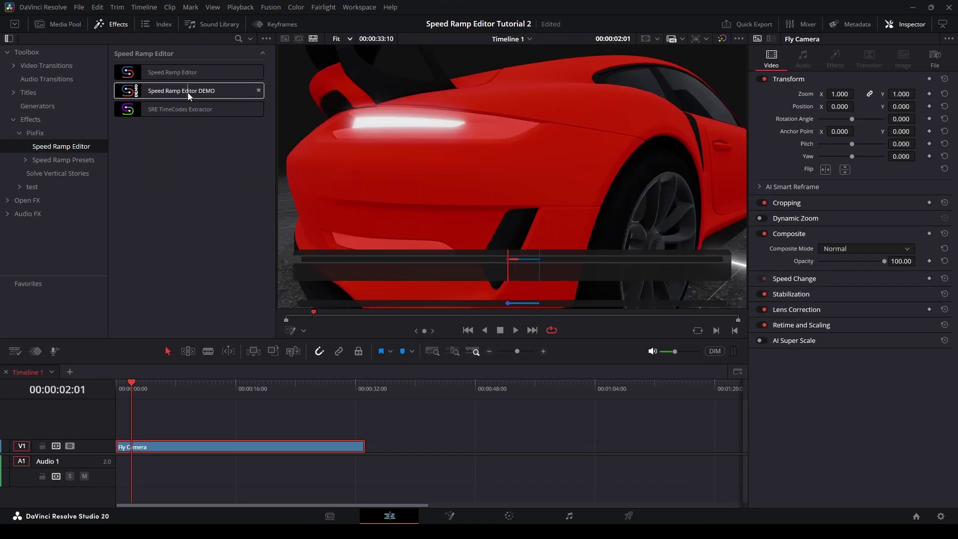
double_click(188, 92)
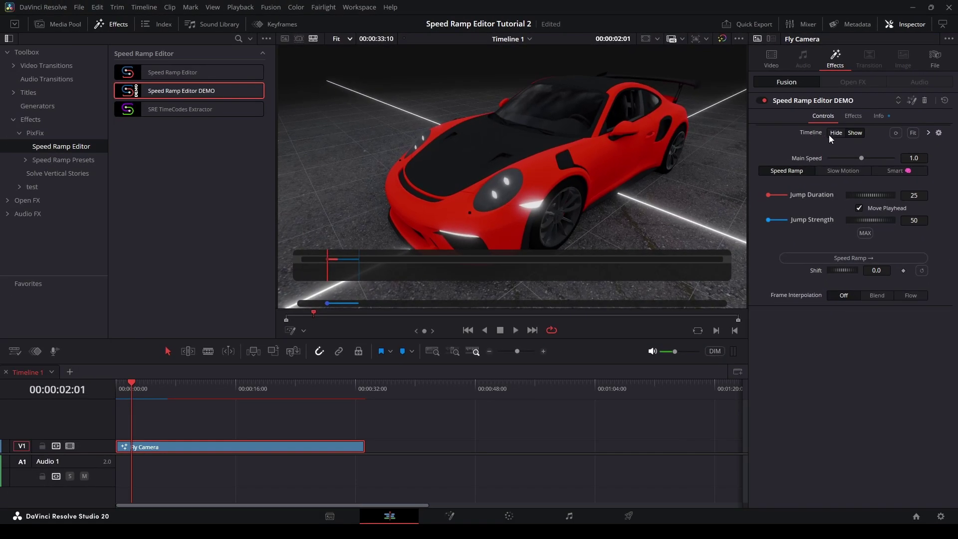
Show the ramp overlay, shorten the clip to about ten seconds, and fit the overlay
click(856, 132)
click(338, 262)
click(914, 133)
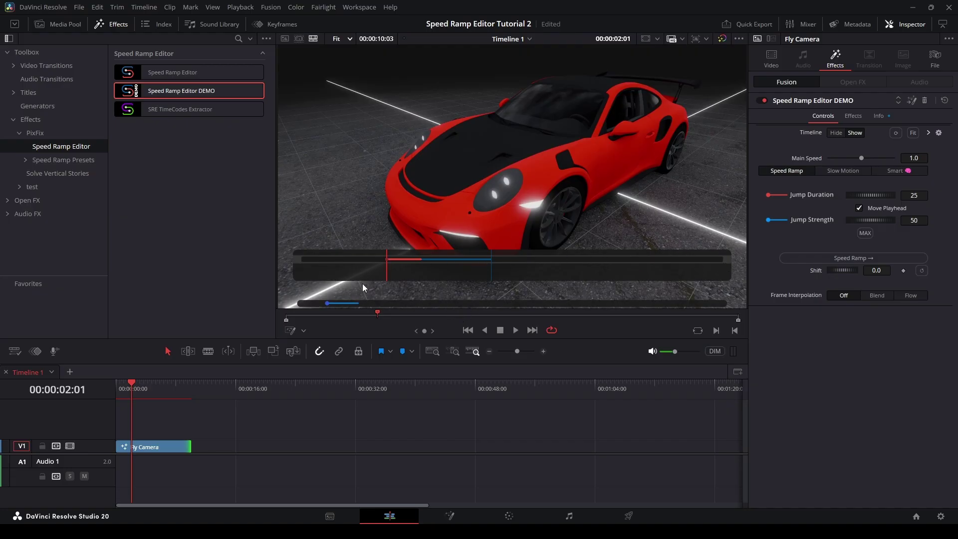
Scrub through the clip and zoom the overlay ramp timeline
mouse_move(123, 399)
mouse_down()
mouse_move(154, 397)
mouse_move(130, 396)
mouse_up()
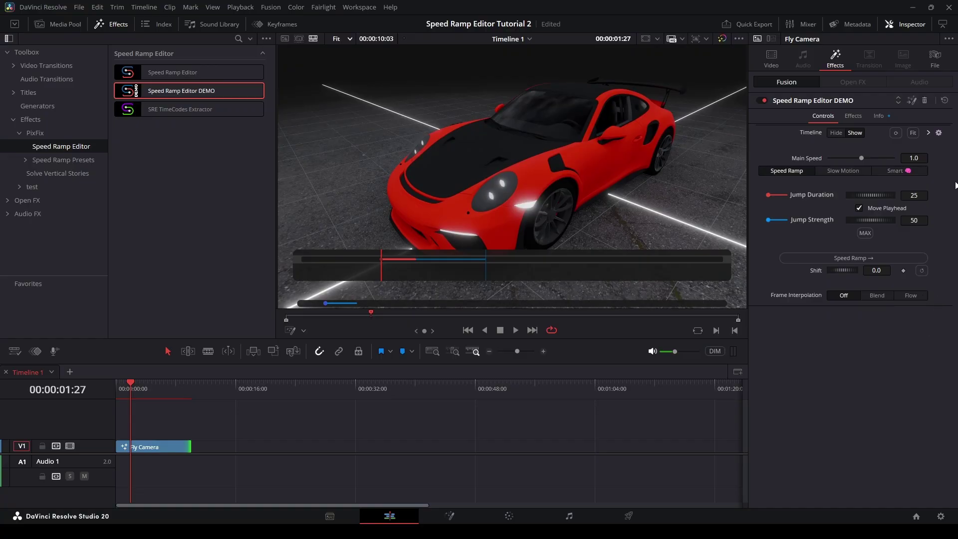
click(929, 132)
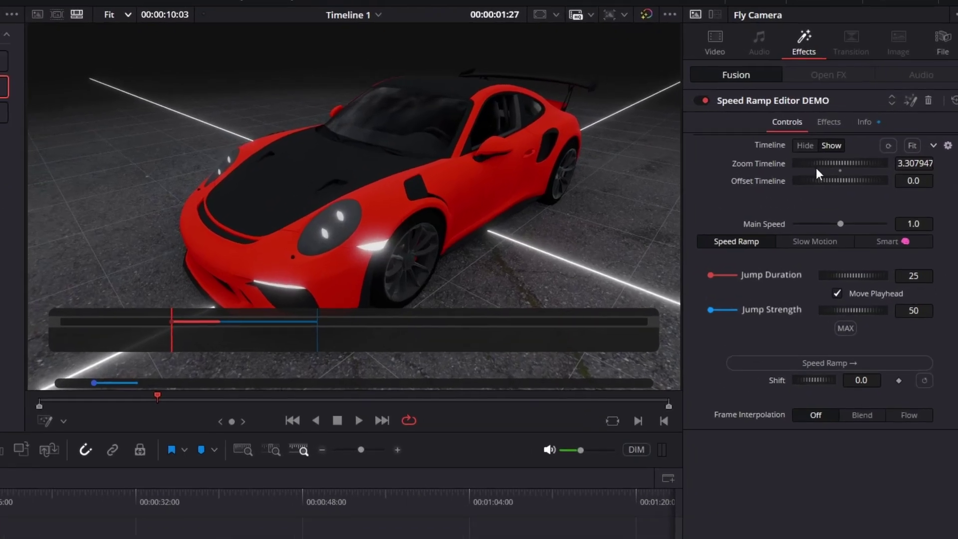
mouse_move(817, 164)
mouse_down()
mouse_move(738, 164)
mouse_move(779, 161)
mouse_move(780, 170)
mouse_move(829, 186)
mouse_move(808, 184)
mouse_move(866, 155)
mouse_move(823, 157)
mouse_move(905, 156)
mouse_up()
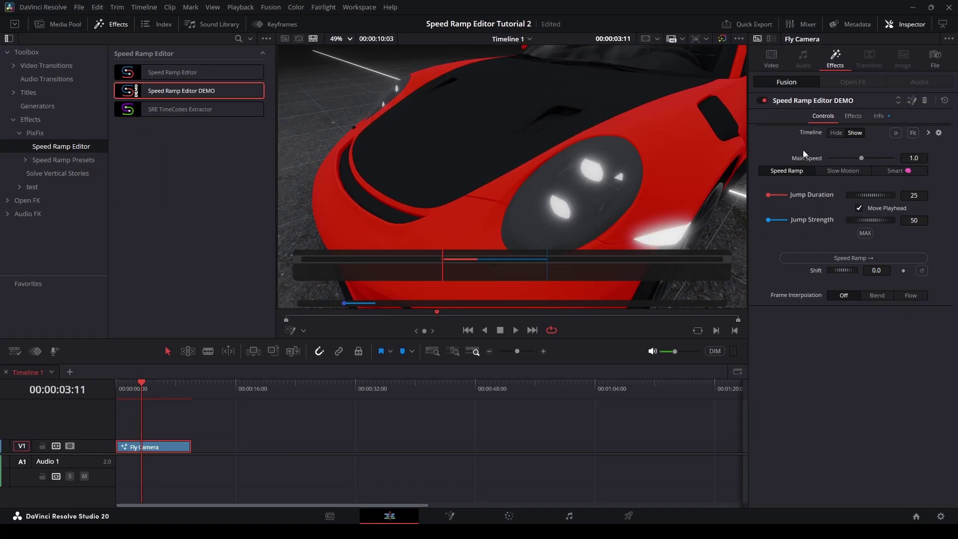
Play back the ramped Fly Camera clip from the start, forward and in reverse
click(927, 132)
key(space)
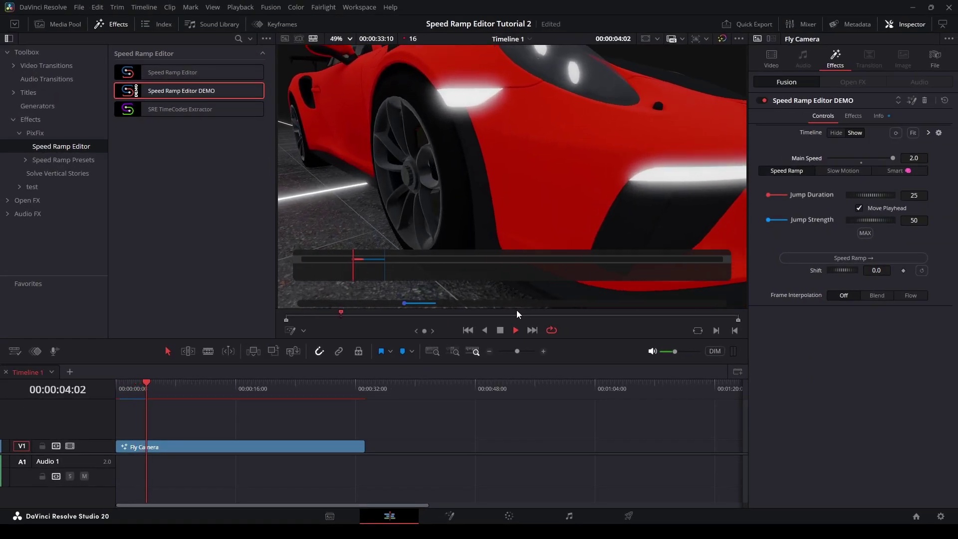
key(space)
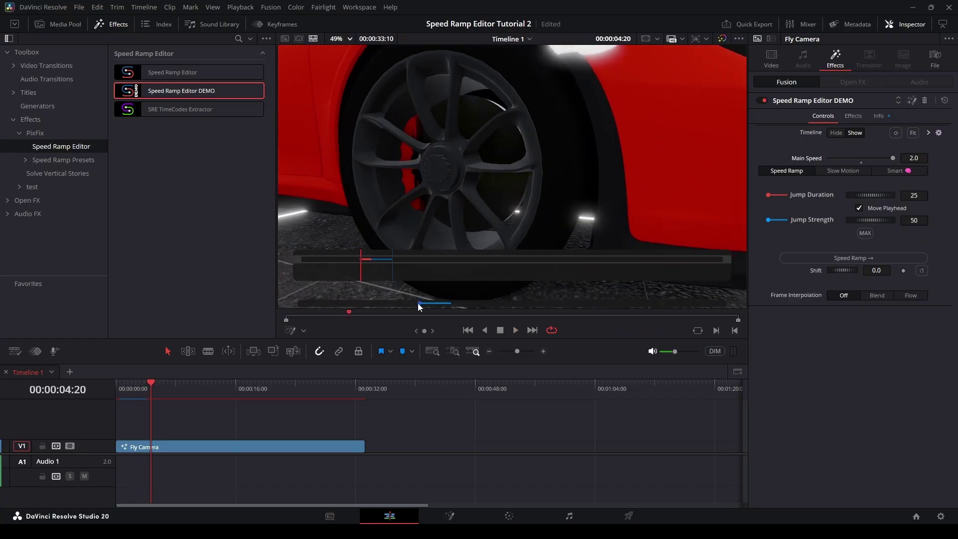
key(space)
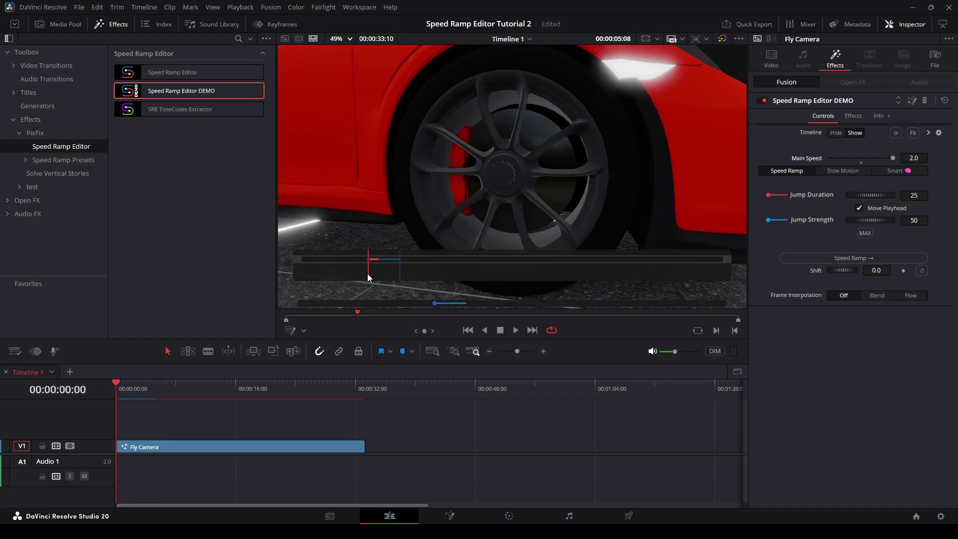
key(Home)
key(space)
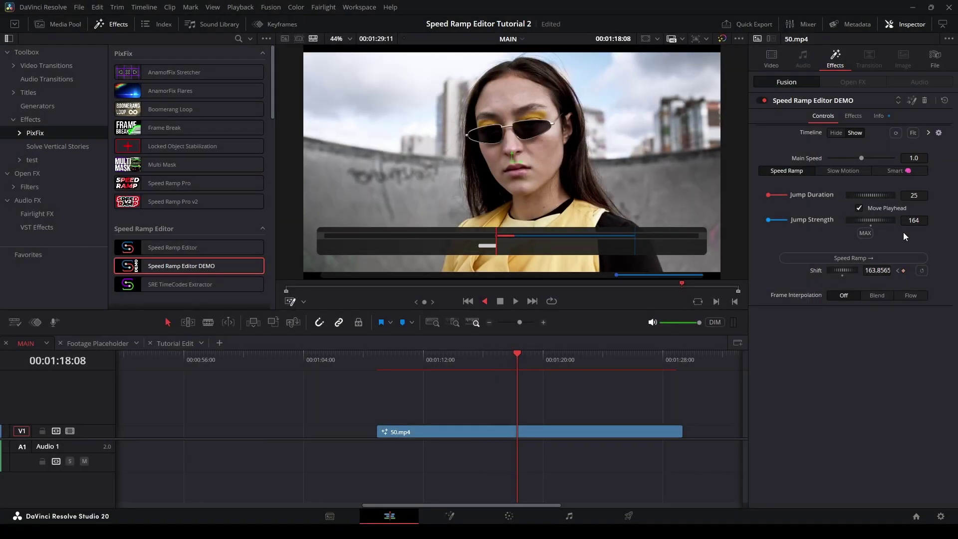
key(j)
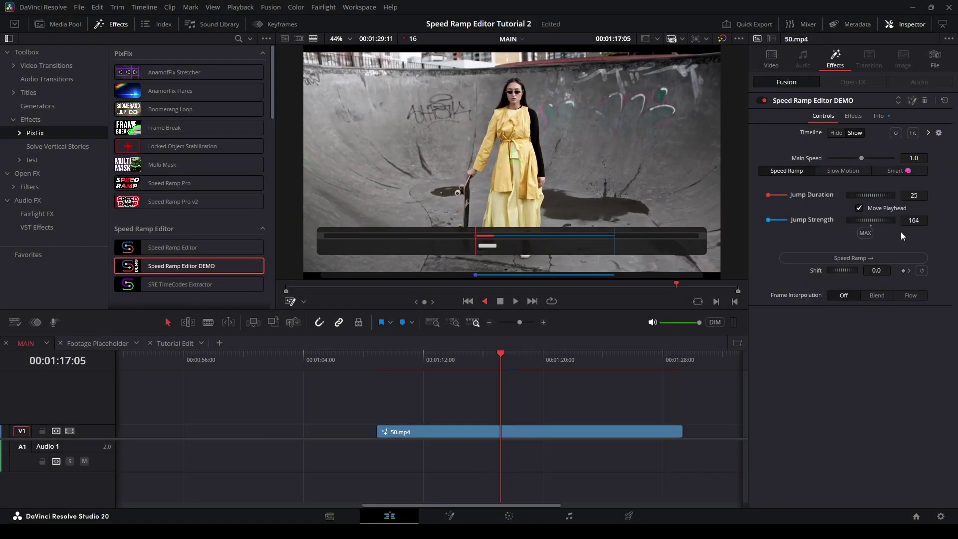
key(l)
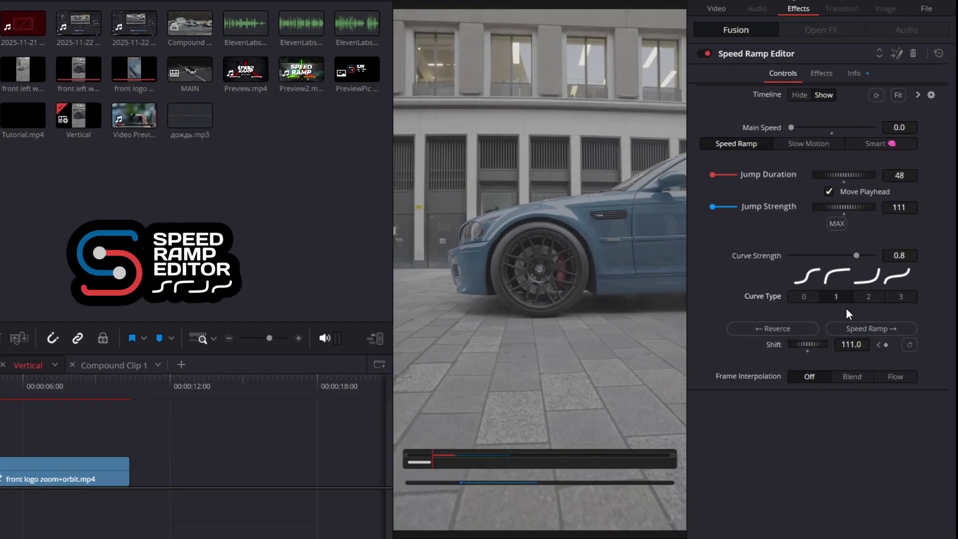
Set curve type 2 and create speed ramps, the last with maximum jump strength
click(876, 331)
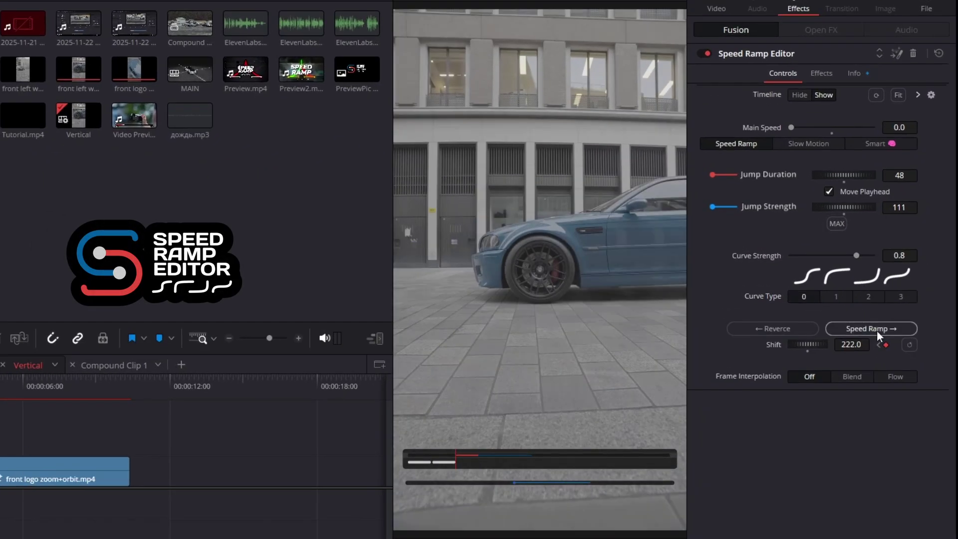
click(883, 297)
click(871, 330)
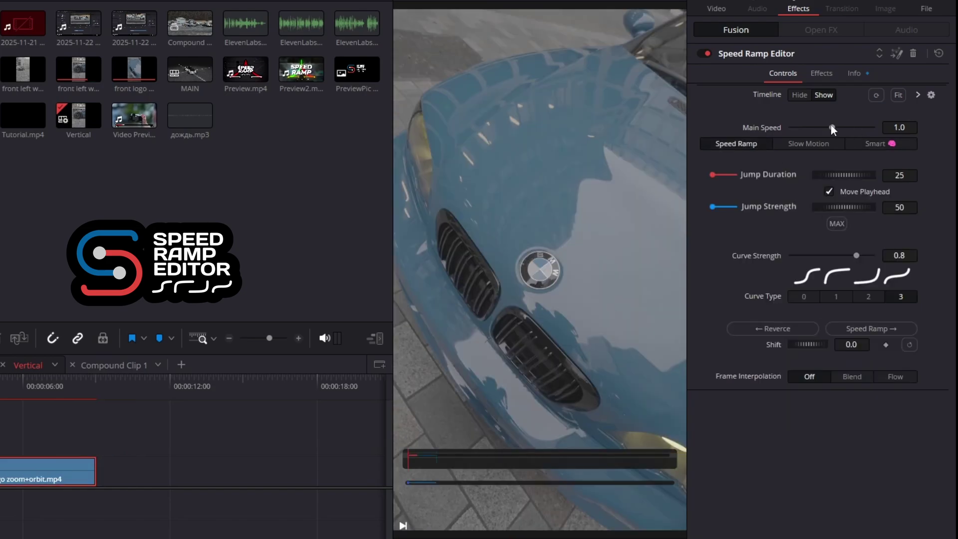
click(840, 223)
click(867, 332)
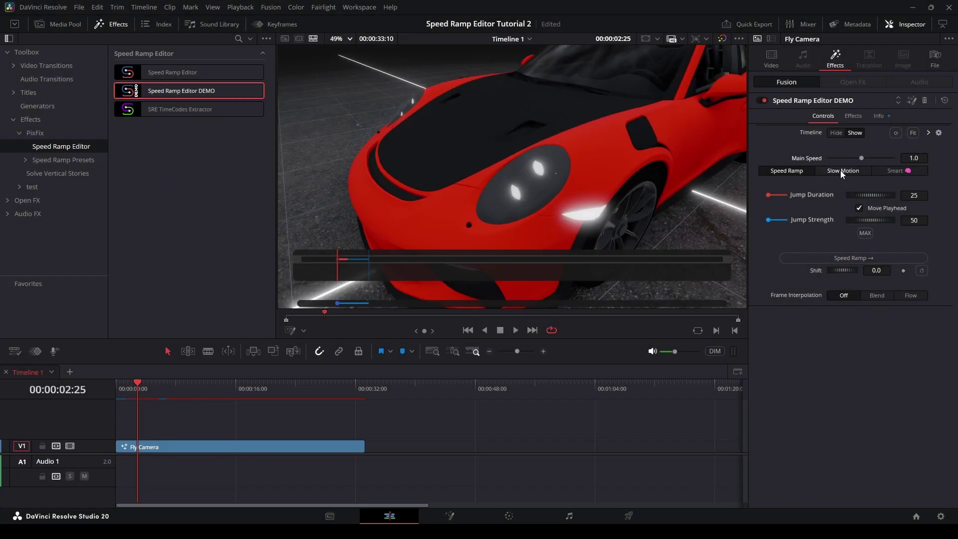
Check the Slow Motion and Smart modes, then set Jump Duration 27 and Jump Strength 82
click(840, 169)
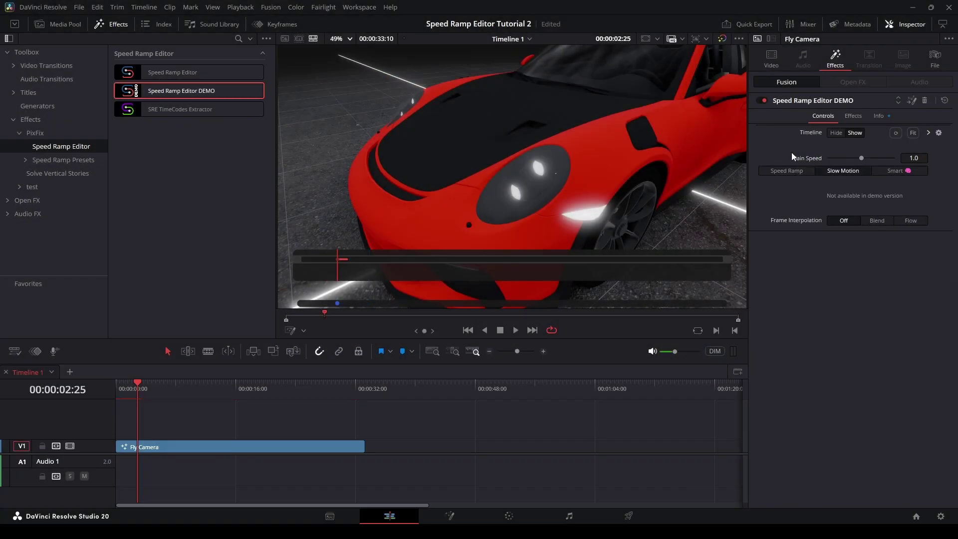
click(902, 172)
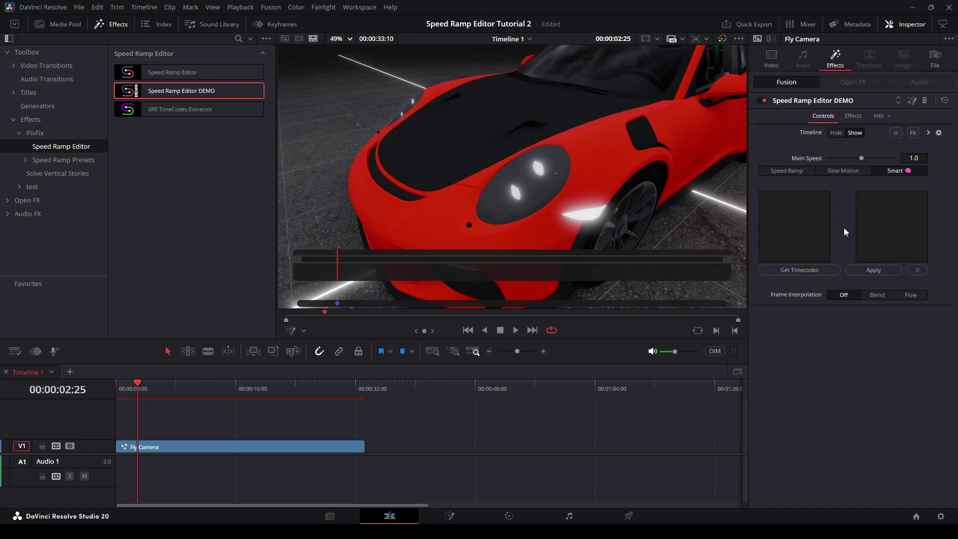
click(789, 171)
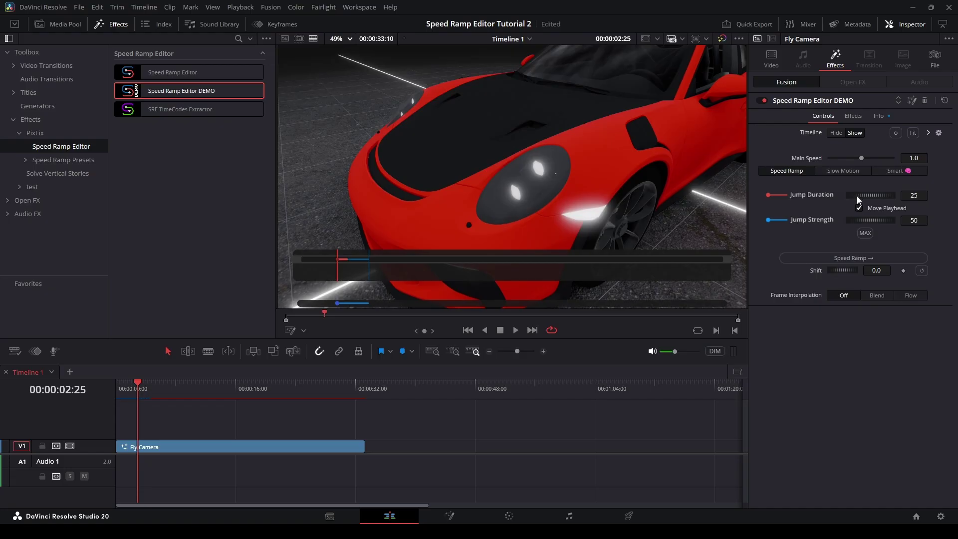
mouse_move(856, 196)
mouse_down()
mouse_move(896, 194)
mouse_move(814, 196)
mouse_up()
drag(861, 220, 838, 218)
Add a speed-ramp jump to the Fly Camera clip and play it back
click(840, 257)
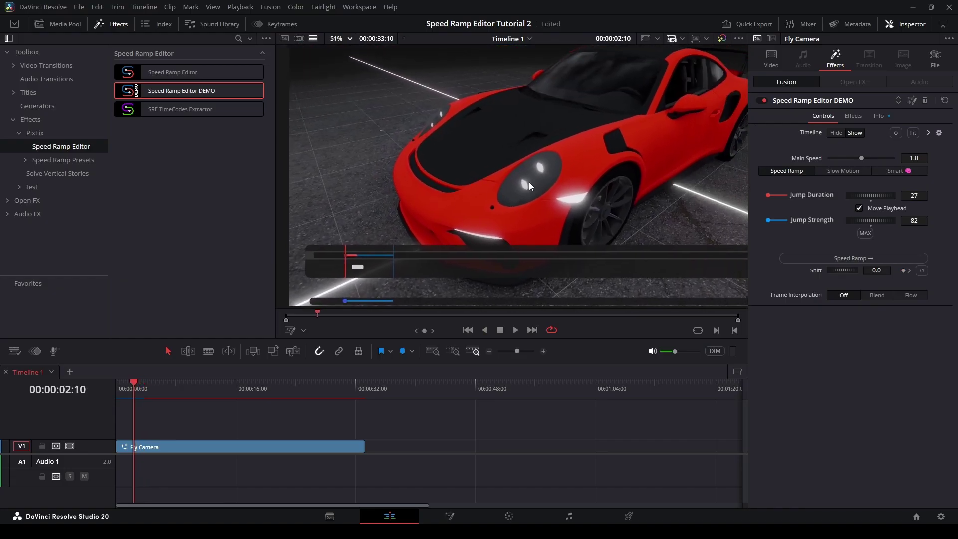
key(space)
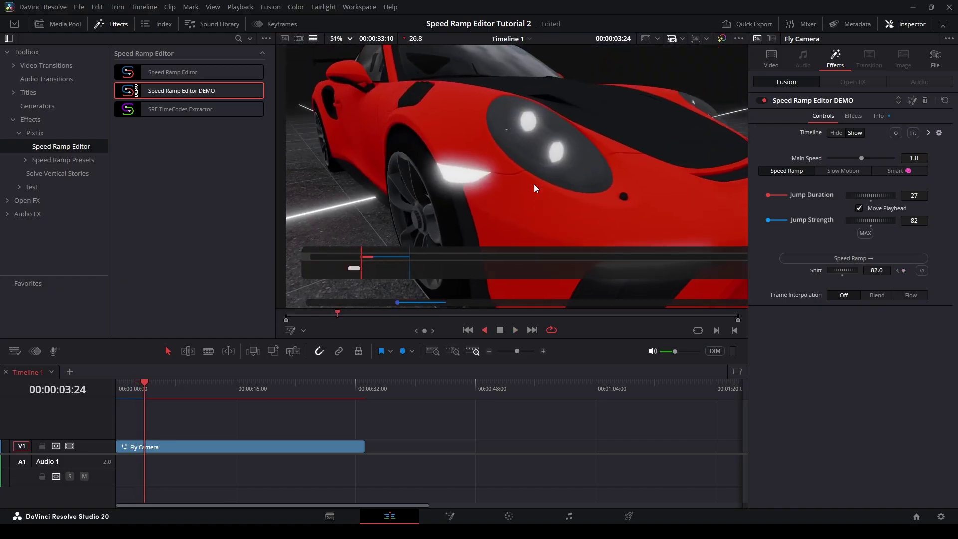
key(l)
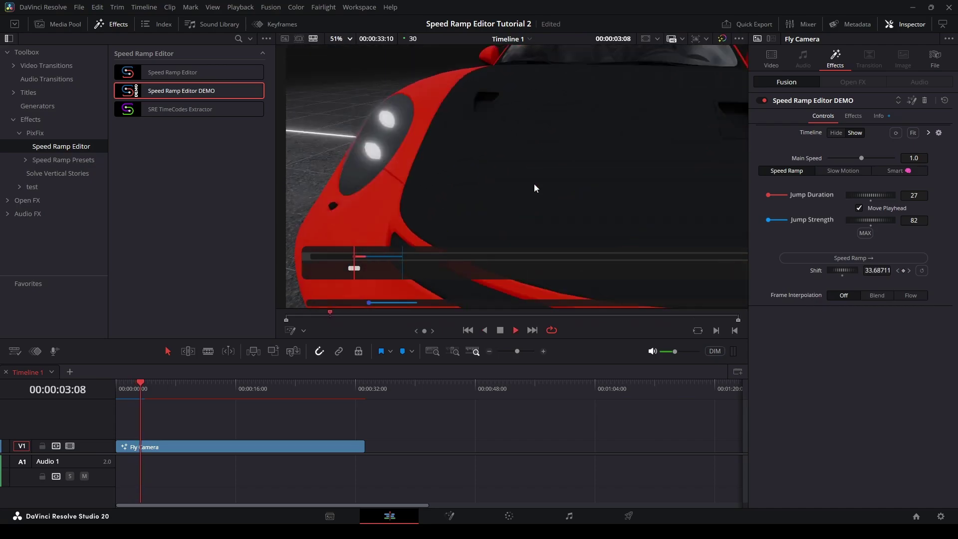
key(space)
scroll(533, 183, down, 2)
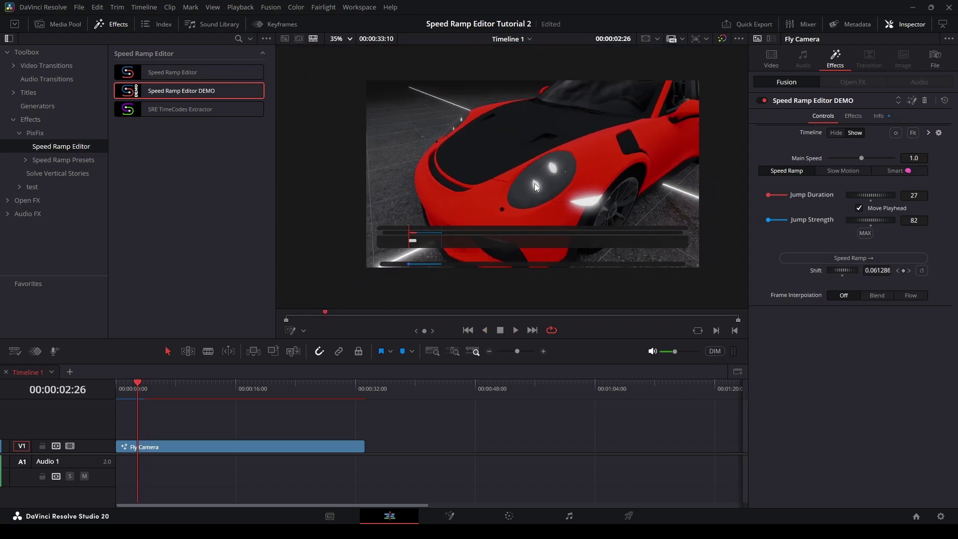
scroll(534, 183, up, 2)
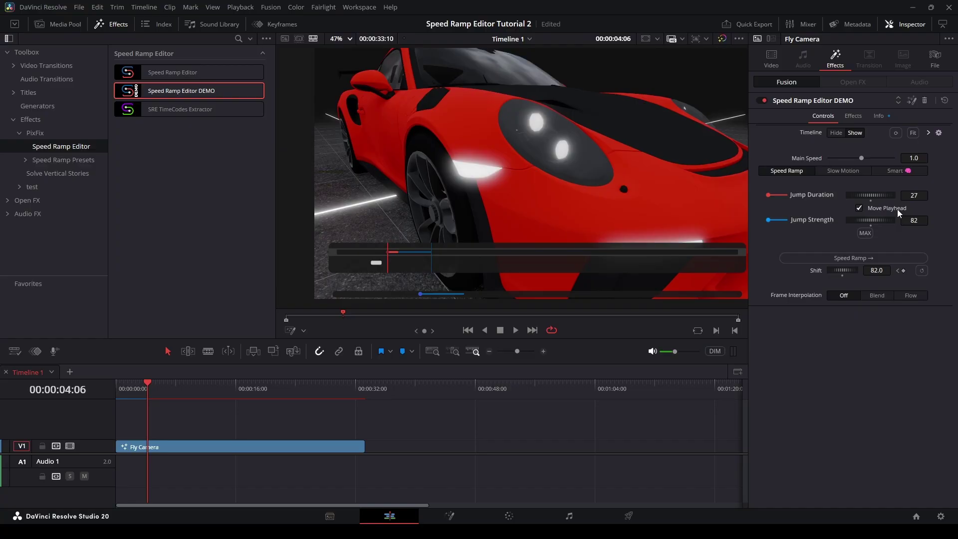
Add two more speed-ramp jumps to Fly Camera and reset the ramp Shift to 0
click(912, 254)
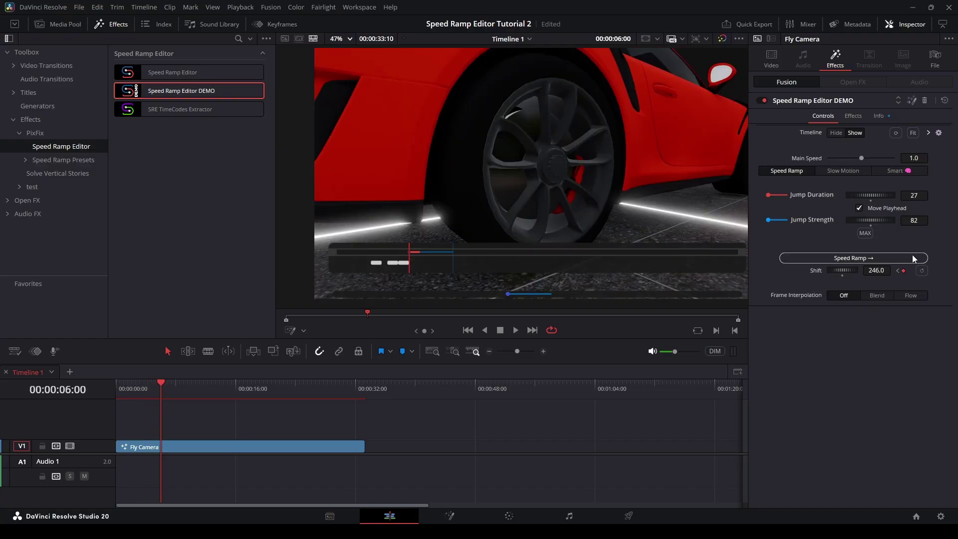
click(912, 255)
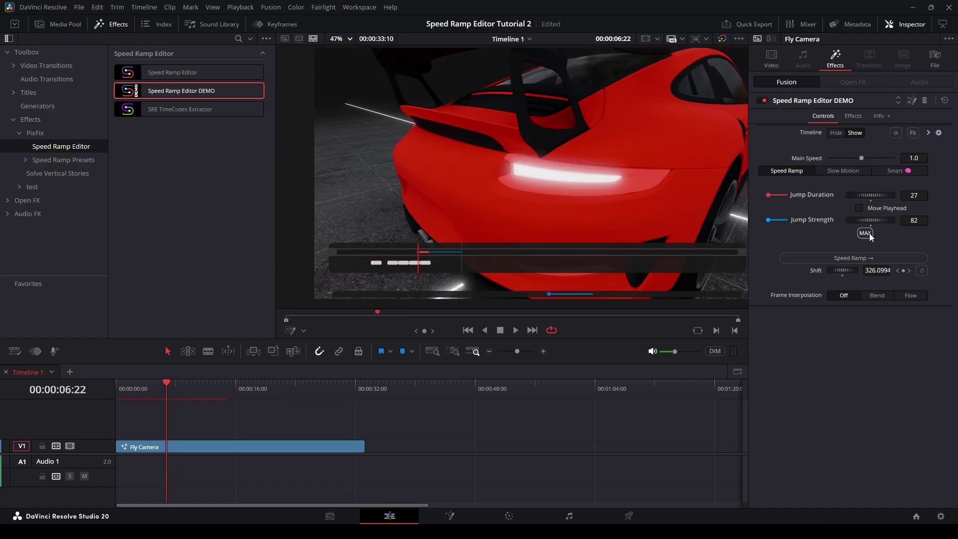
click(921, 270)
Review the ramped Fly Camera clip with reverse and forward playback
key(j)
click(886, 260)
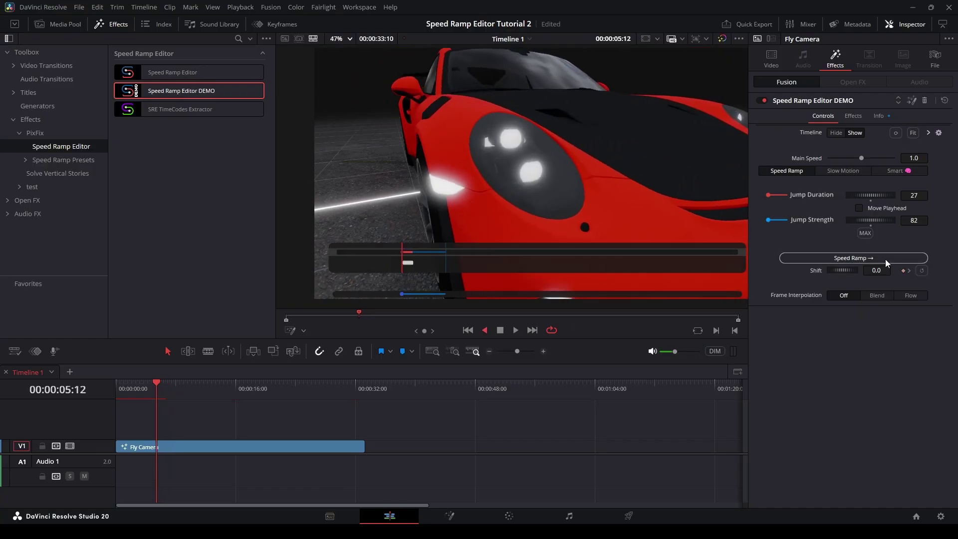
key(l)
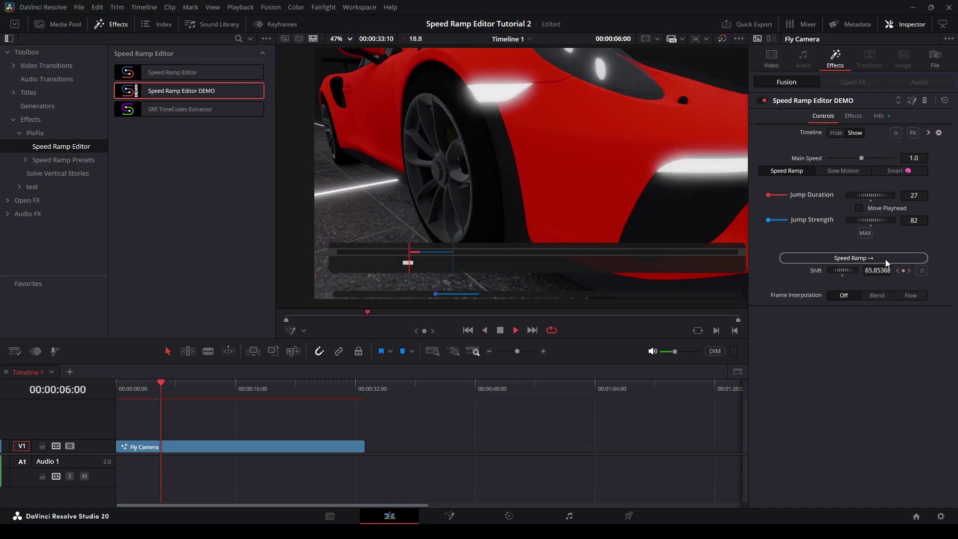
key(j)
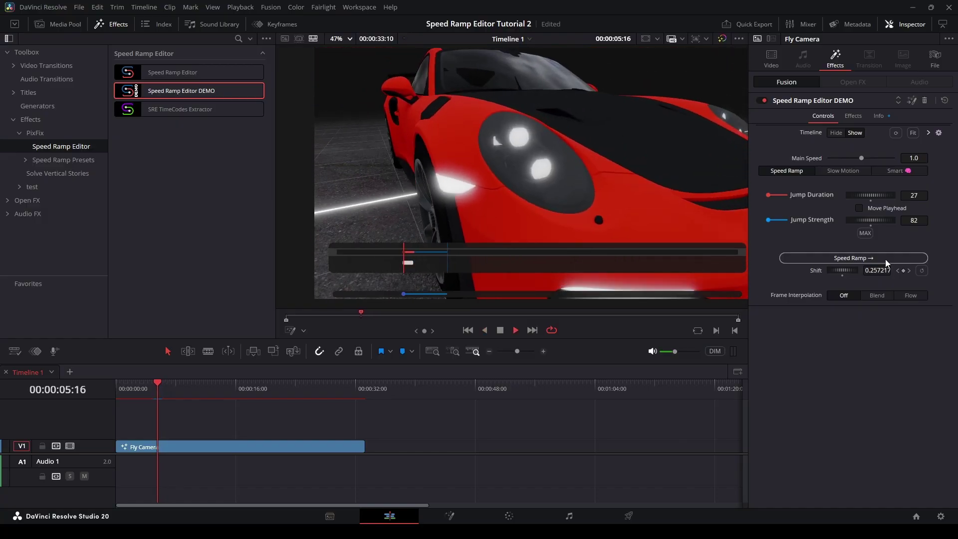
Stop playback, push Jump Strength to MAX (872), and apply a speed ramp there
key(k)
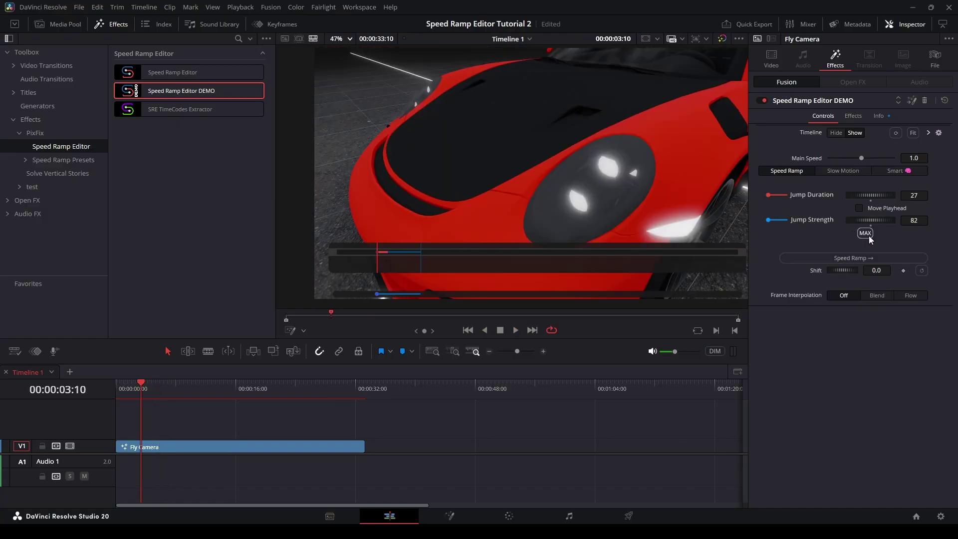
click(867, 233)
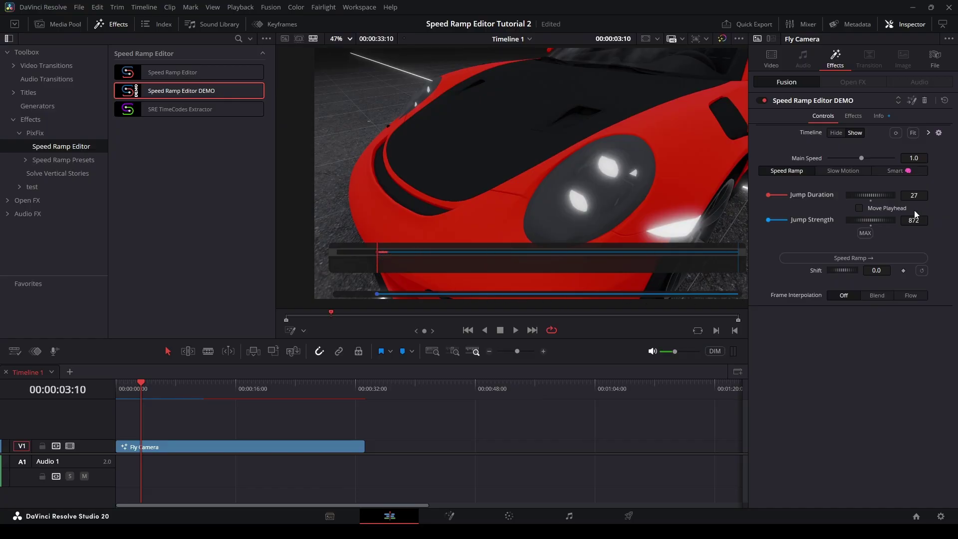
click(888, 256)
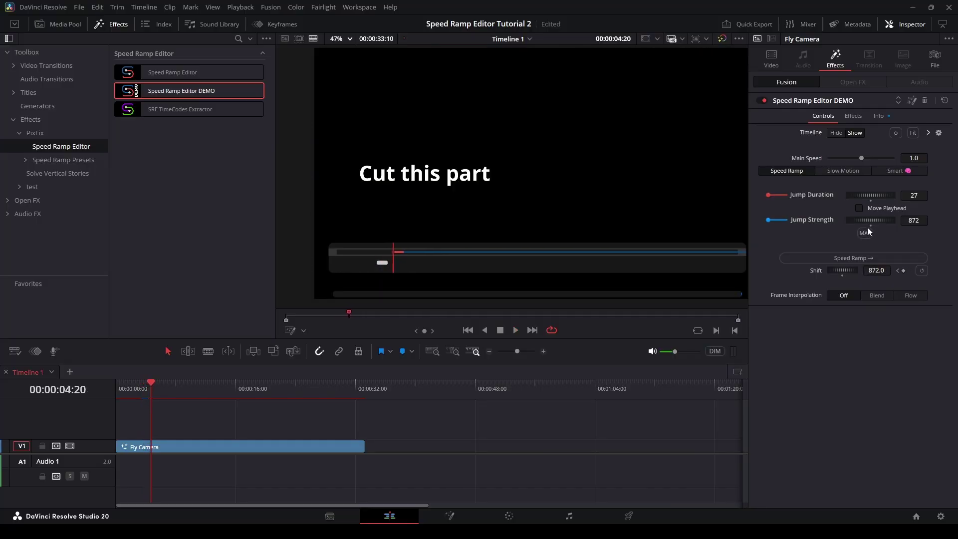
key(Left)
key(Left)
key(Left)
key(Left)
key(Left)
key(Left)
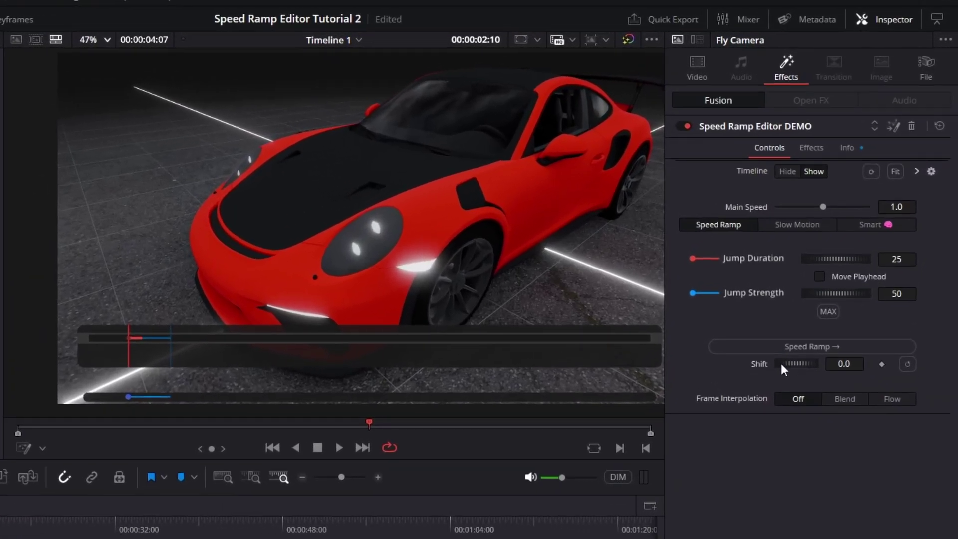
Adjust the ramp Shift value and enable Move Playhead so it follows each jump
mouse_move(796, 362)
mouse_down()
mouse_move(863, 357)
mouse_move(816, 360)
mouse_move(831, 368)
mouse_move(773, 363)
mouse_move(823, 363)
mouse_up()
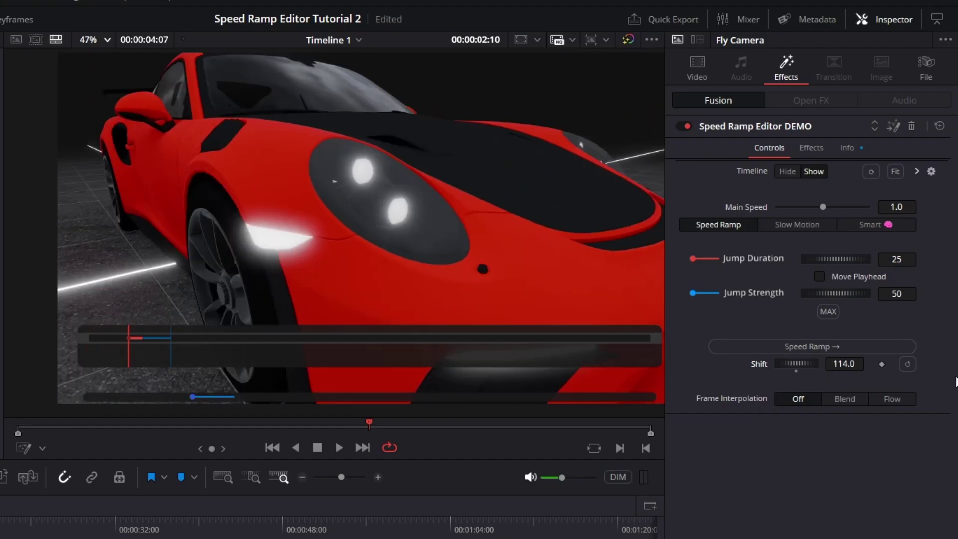
click(881, 364)
click(877, 270)
text(50)
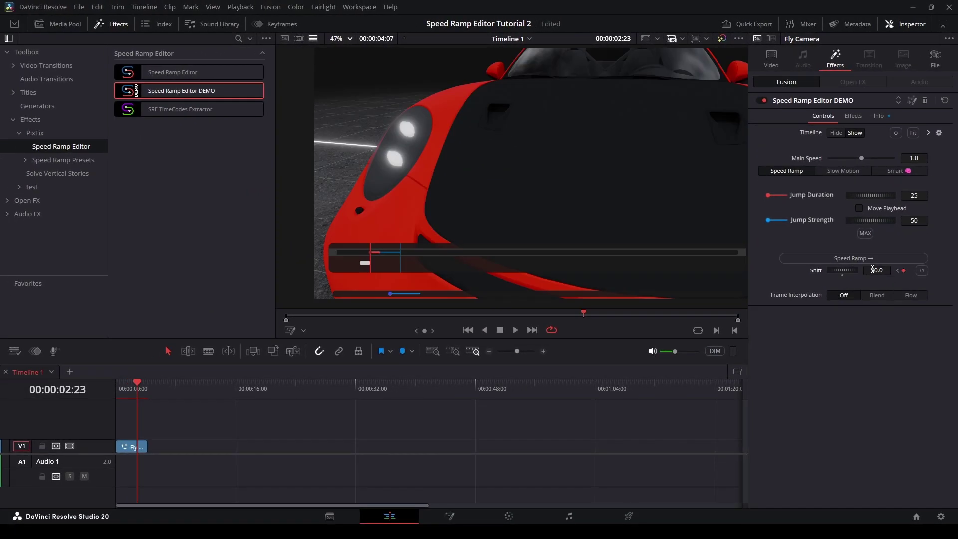
mouse_move(872, 270)
mouse_down()
mouse_move(917, 270)
mouse_move(908, 269)
mouse_up()
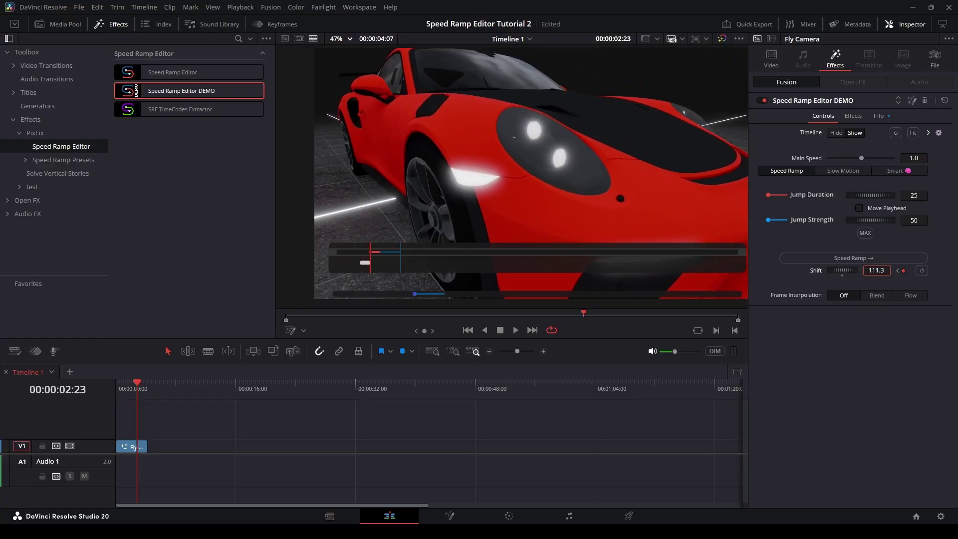
click(859, 208)
click(853, 258)
mouse_move(836, 270)
mouse_down()
mouse_move(850, 263)
mouse_move(839, 265)
mouse_up()
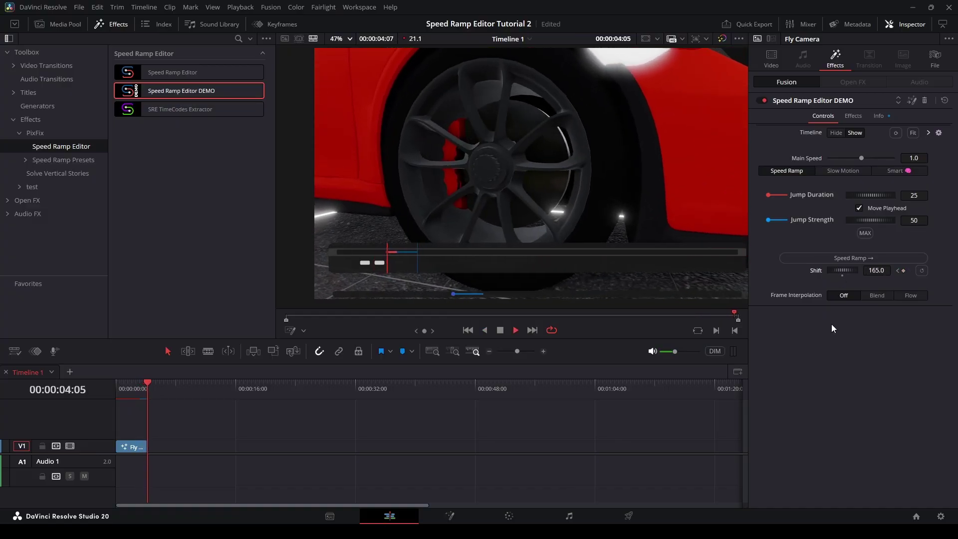
Lengthen the Fly Camera clip and add jumps along it, tuning Shift for each
drag(148, 446, 283, 446)
click(914, 132)
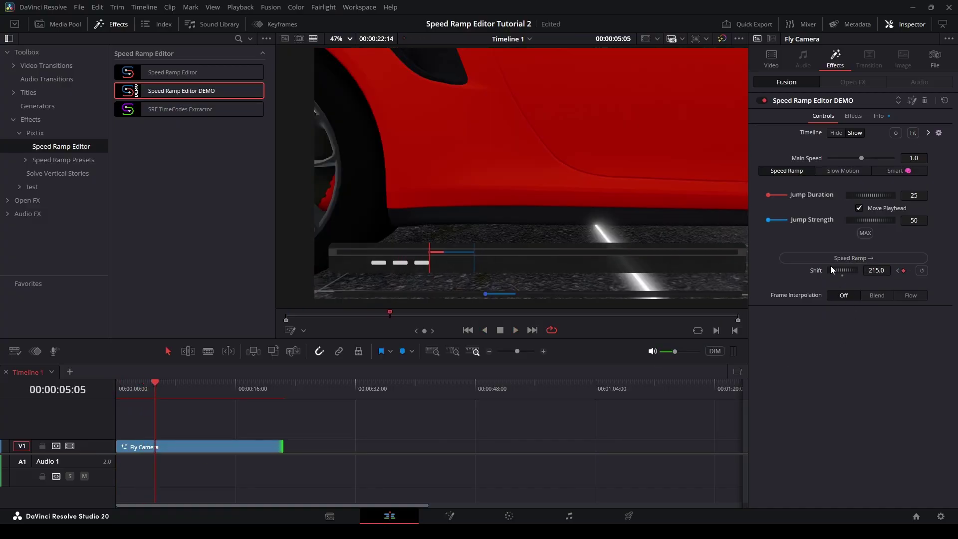
drag(830, 266, 844, 267)
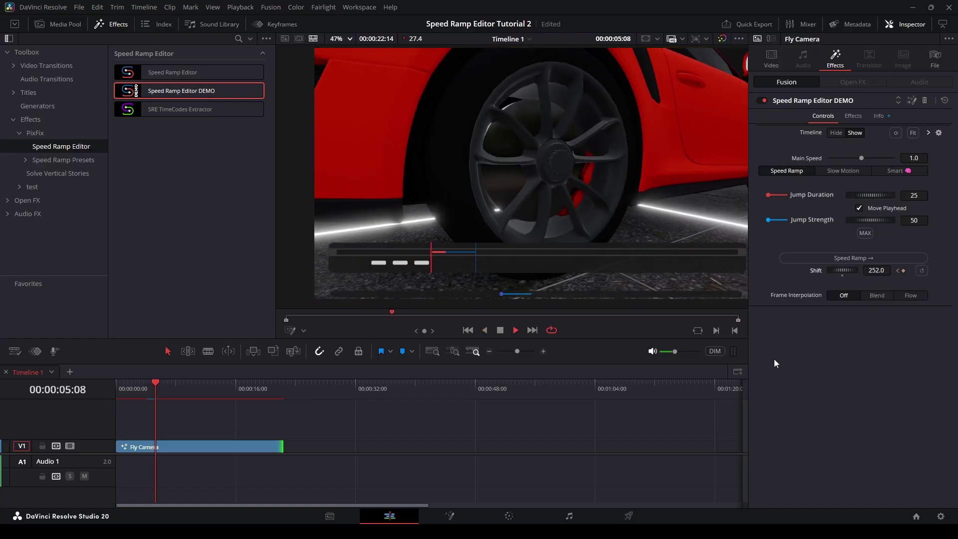
drag(848, 269, 862, 266)
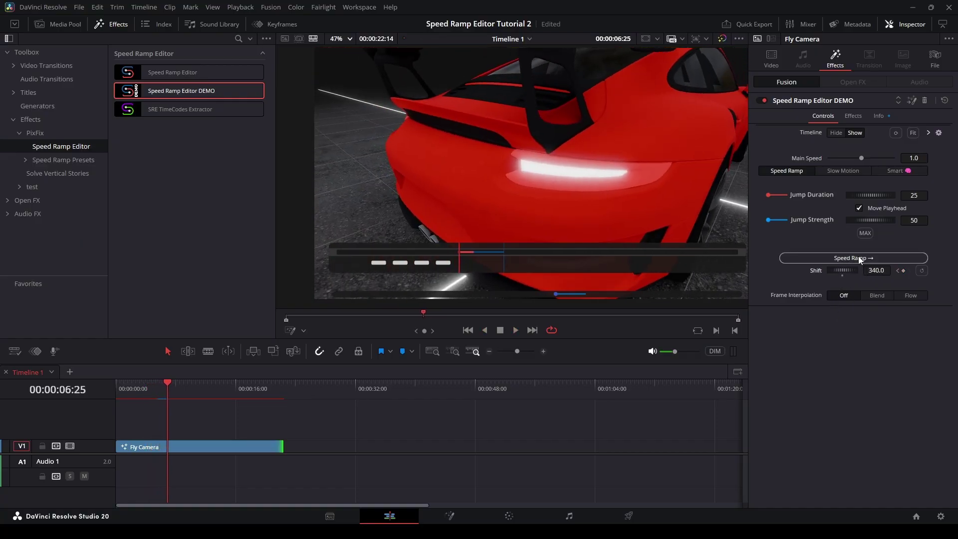
drag(846, 270, 852, 272)
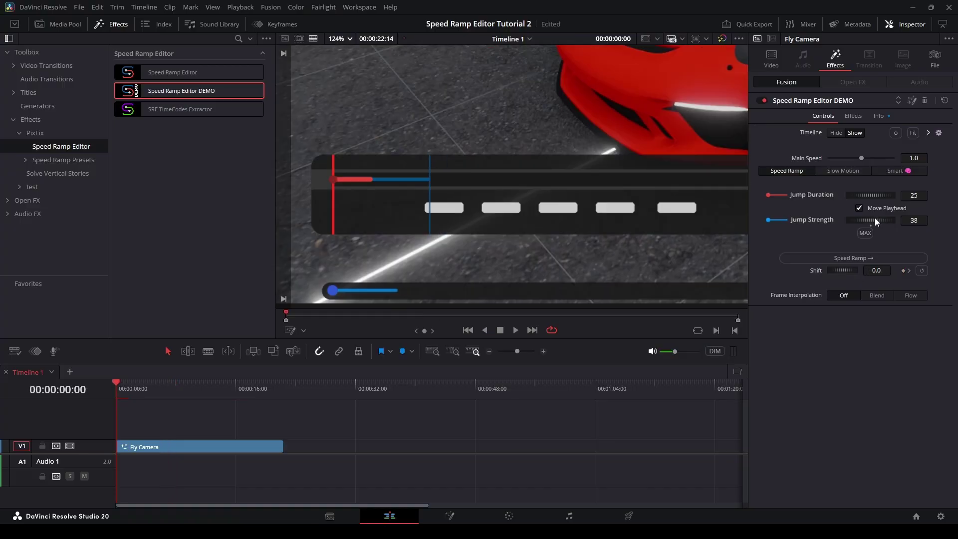
Set Jump Duration 14 and Strength 42, then add a jump at Fly Camera's start
drag(876, 217, 876, 215)
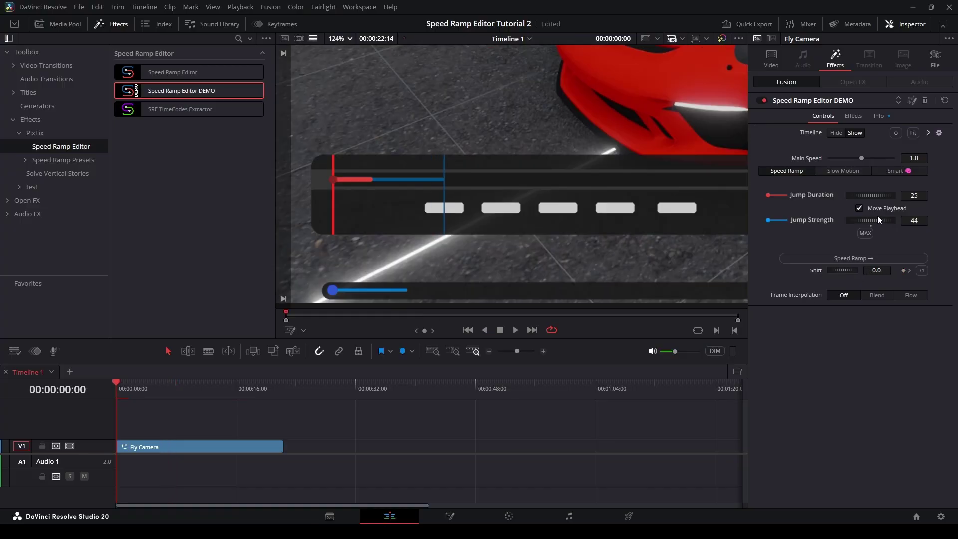
click(844, 258)
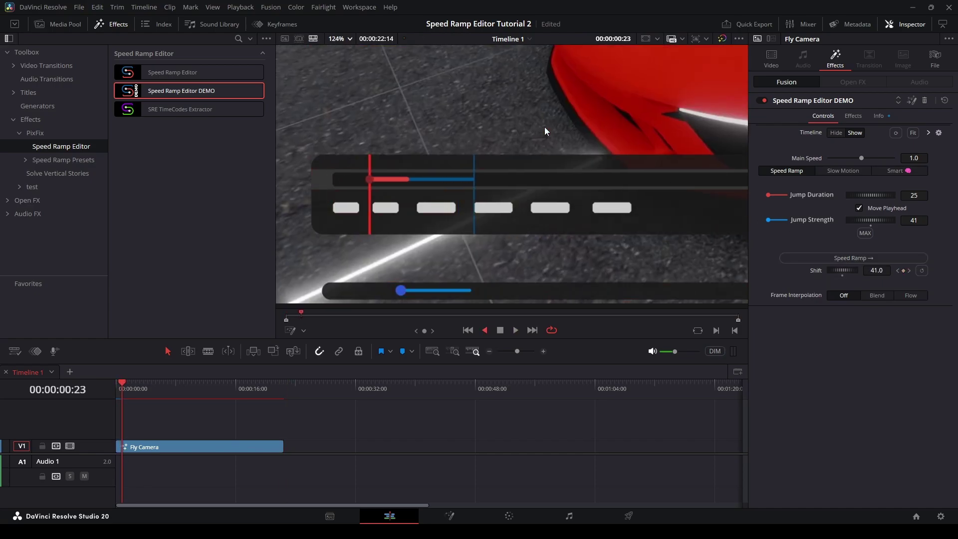
scroll(548, 128, down, 2)
scroll(548, 123, down, 1)
key(Home)
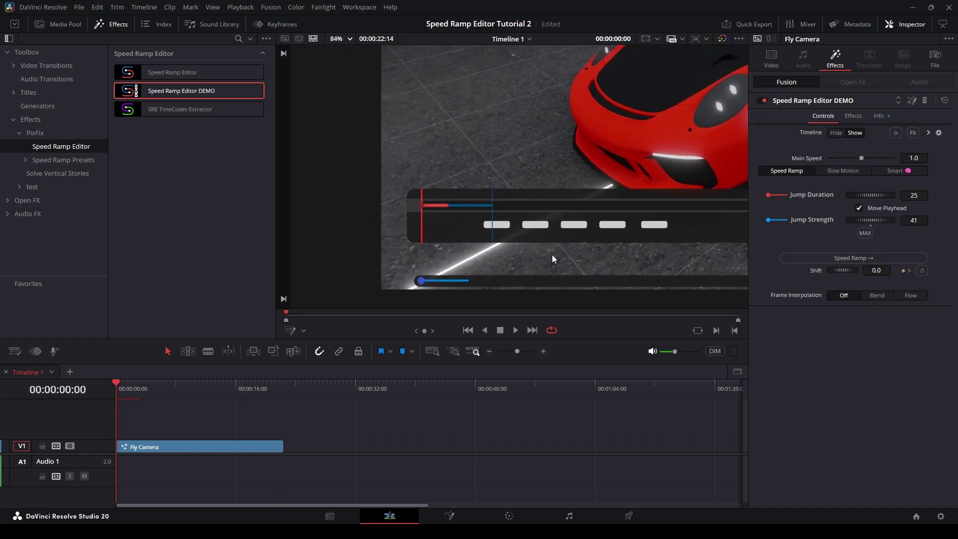
drag(885, 221, 883, 221)
drag(890, 195, 877, 219)
click(884, 255)
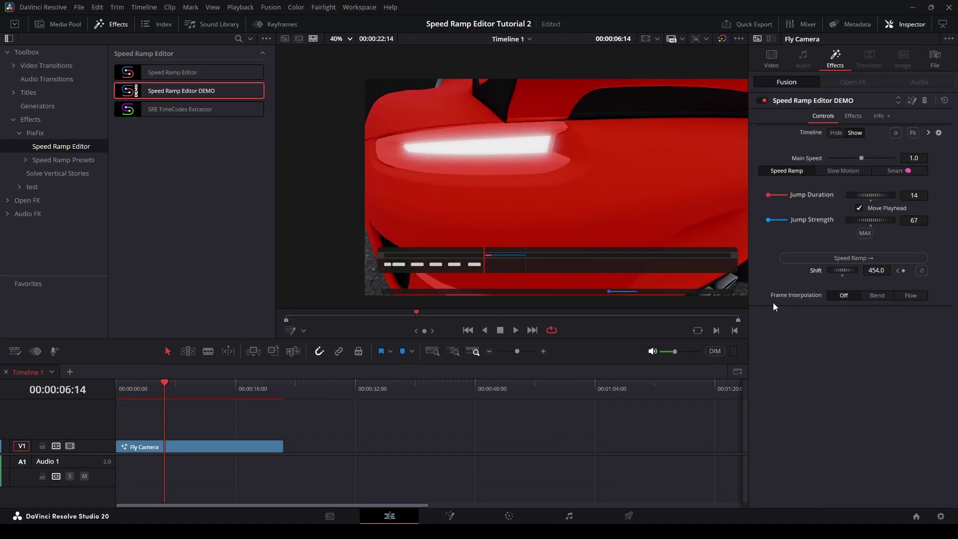
Apply a slow-motion section to the drift footage with Flow frame interpolation
click(881, 297)
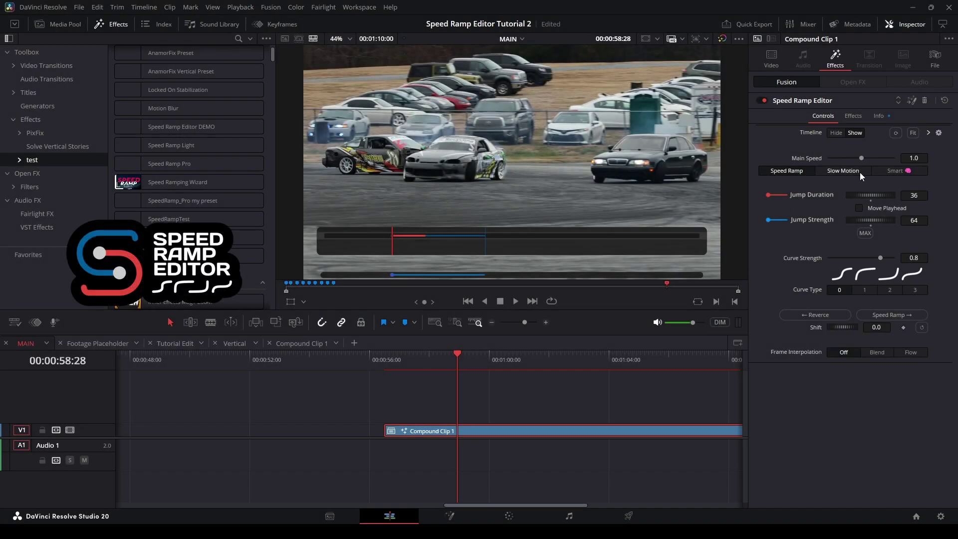
click(860, 172)
click(892, 305)
click(911, 344)
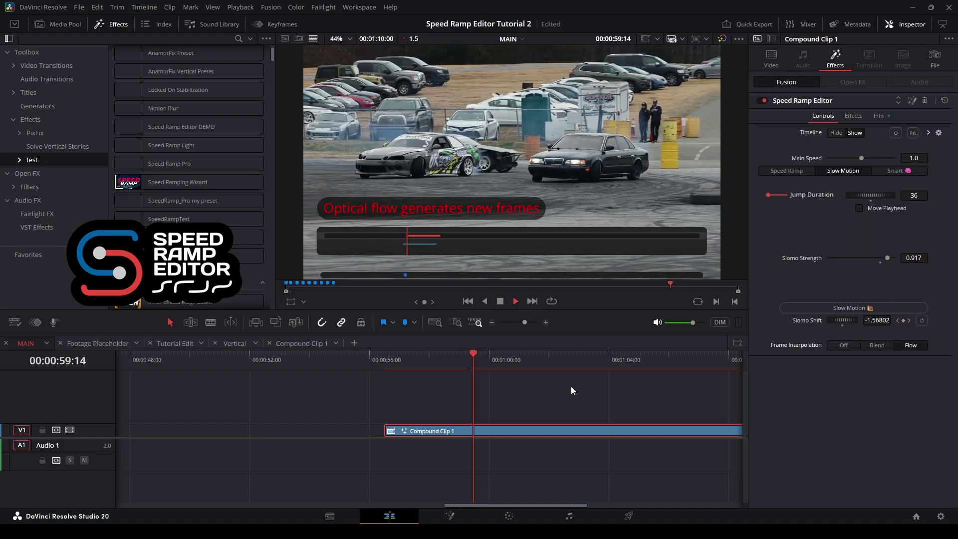
Shorten Jump Duration, apply a curved speed ramp, and replay the drift footage
click(802, 173)
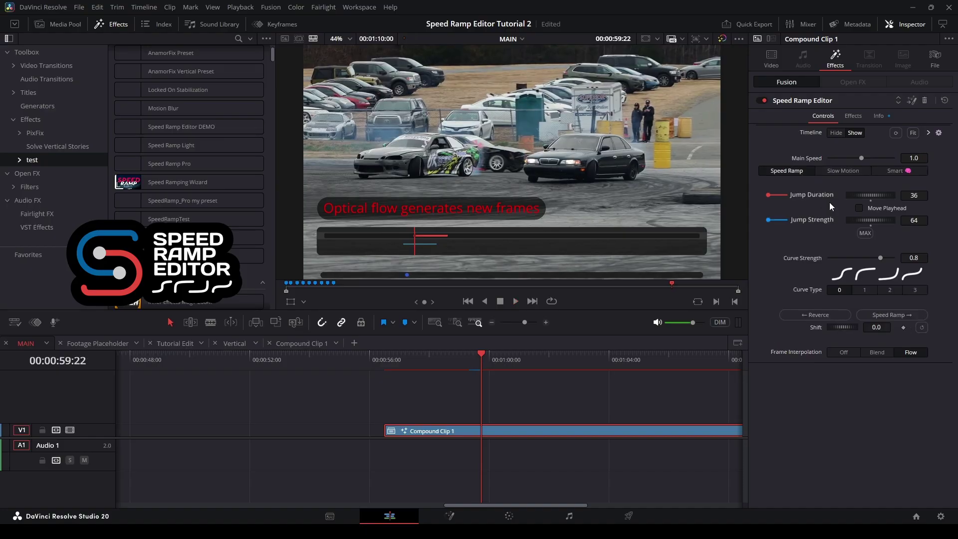
drag(869, 194, 863, 194)
click(900, 317)
click(463, 361)
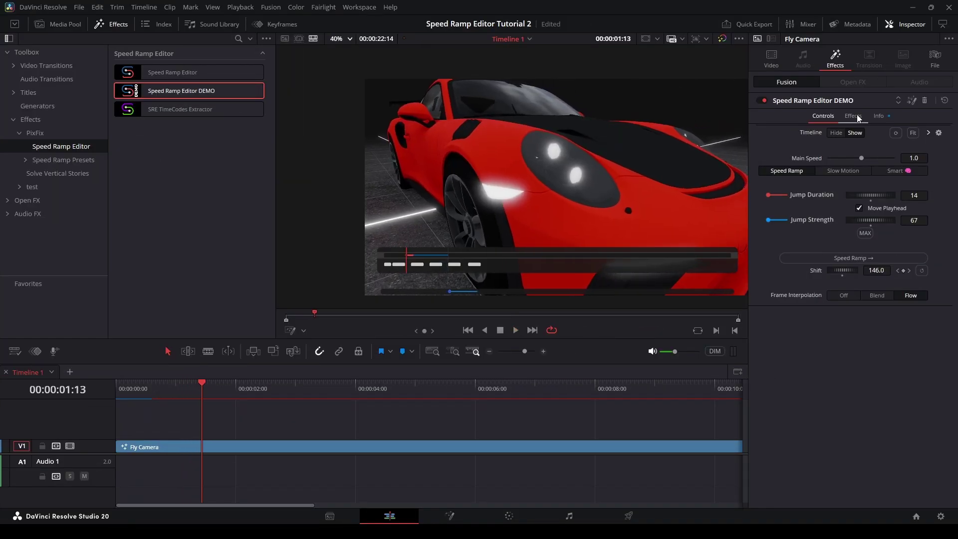
Show the plugin's flash and aberration effects and play the clip from the start
click(857, 114)
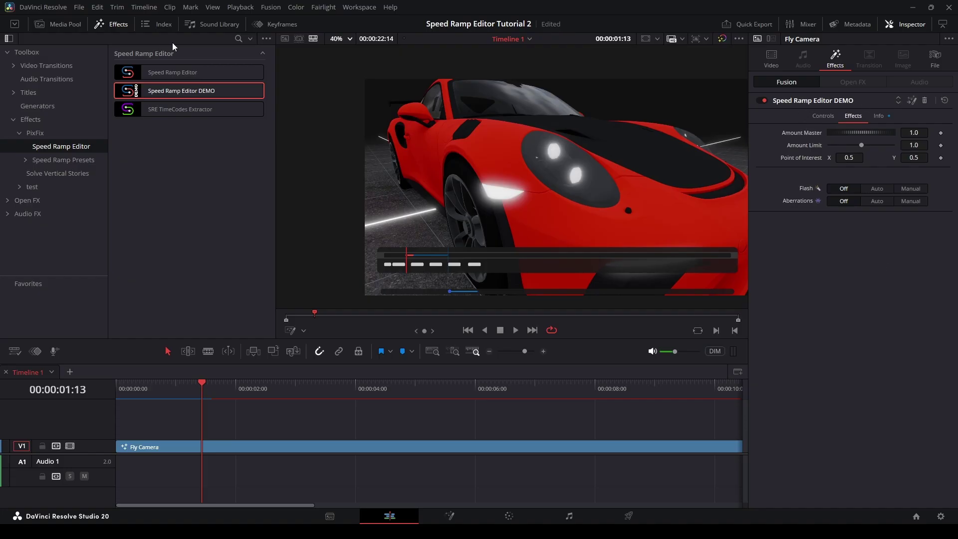
key(Home)
key(space)
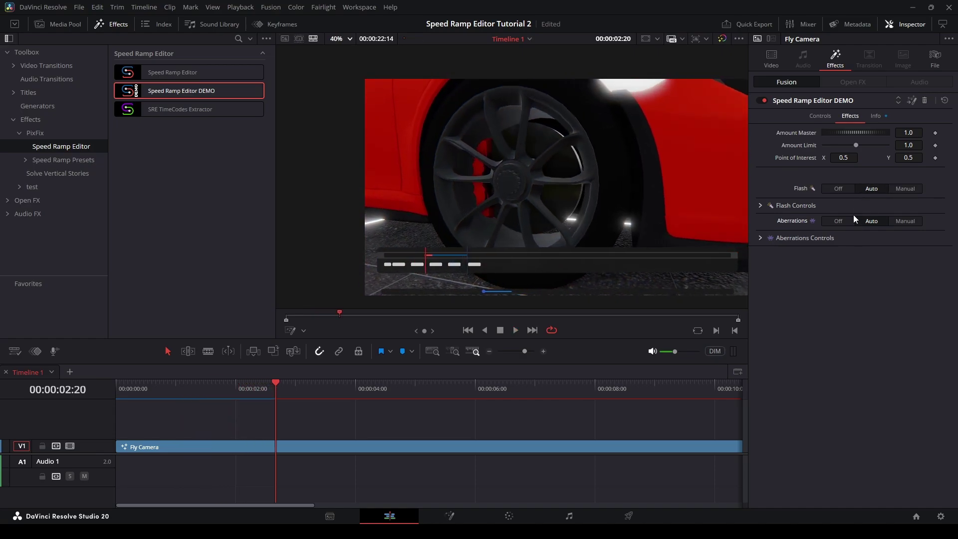
Turn off aberrations, set Flash to Manual, keyframe Flash Animation, and preview it
click(839, 221)
click(902, 189)
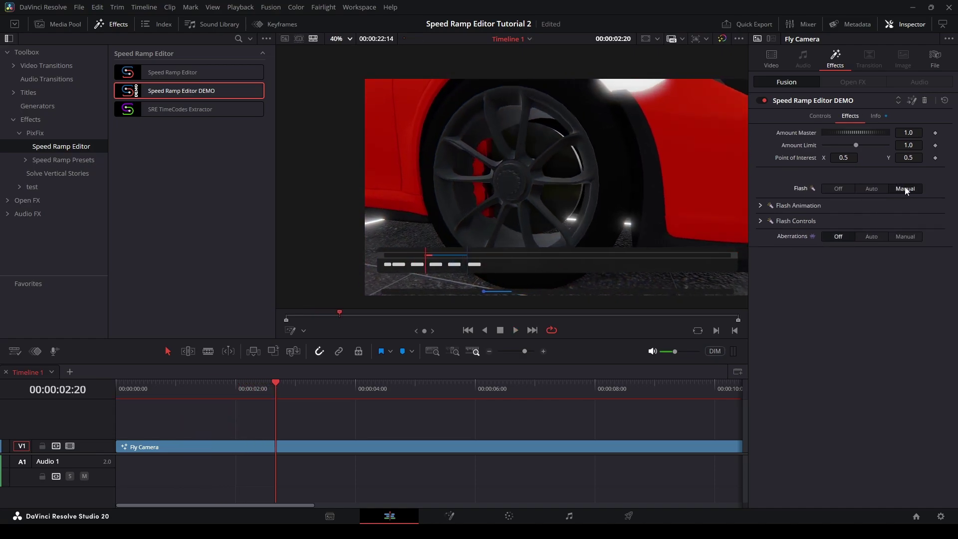
click(803, 203)
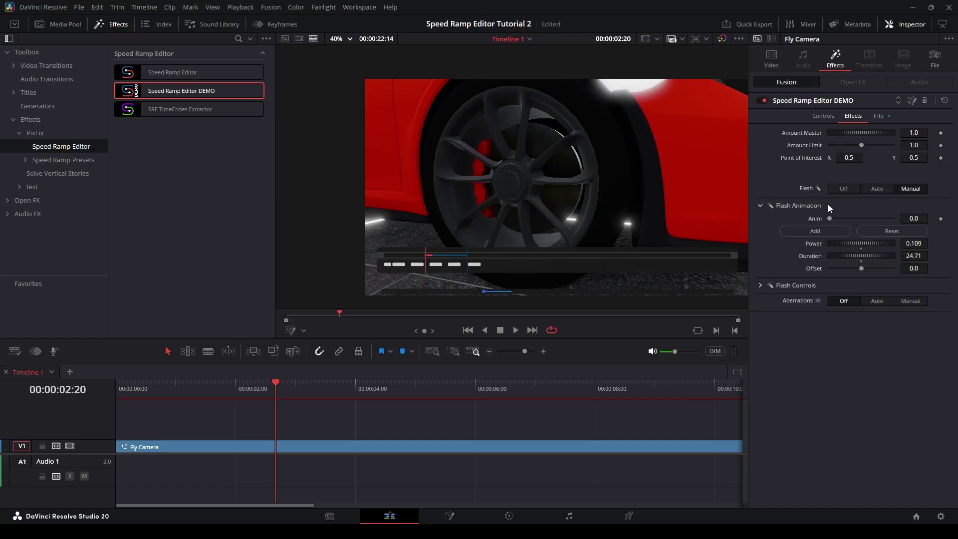
click(824, 230)
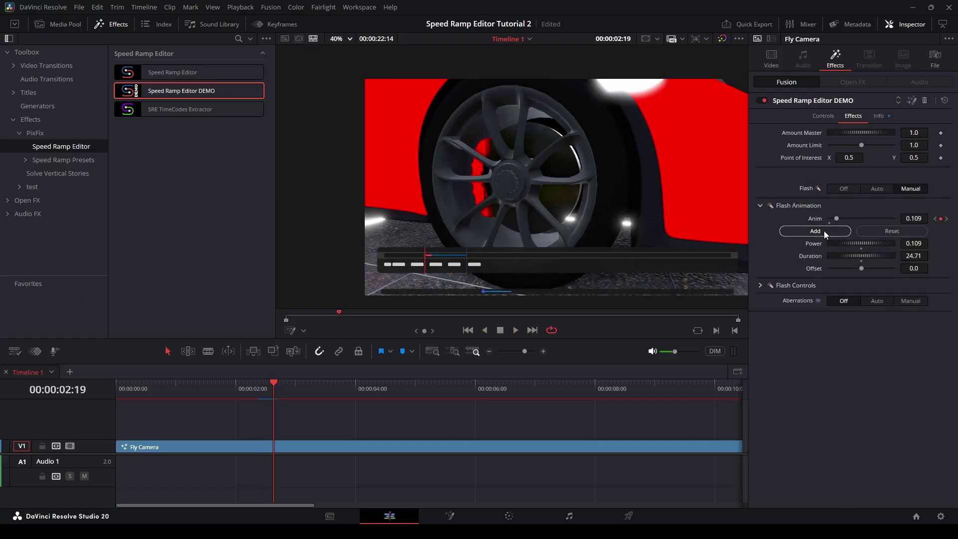
key(space)
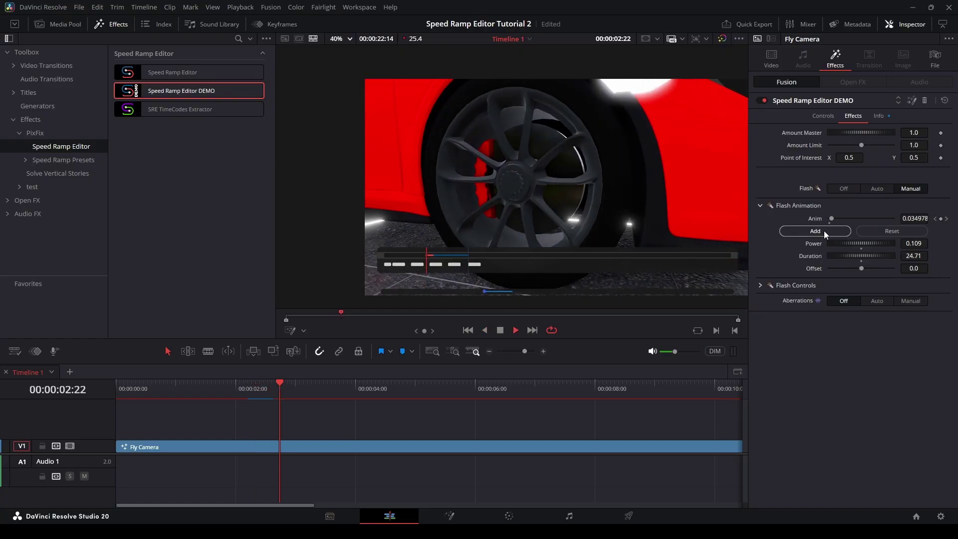
key(space)
key(space)
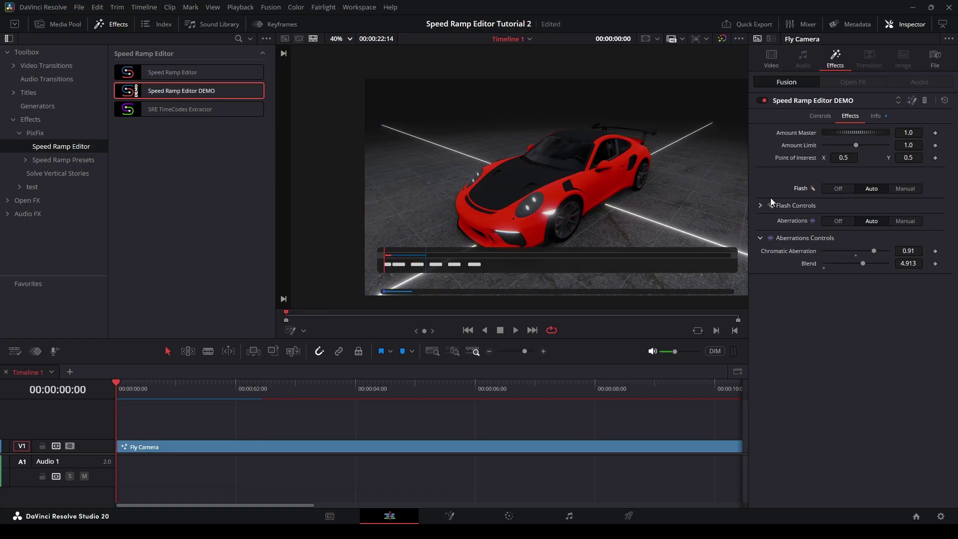
Raise the DEMO effect's Amount Master slider to about 4.05
key(space)
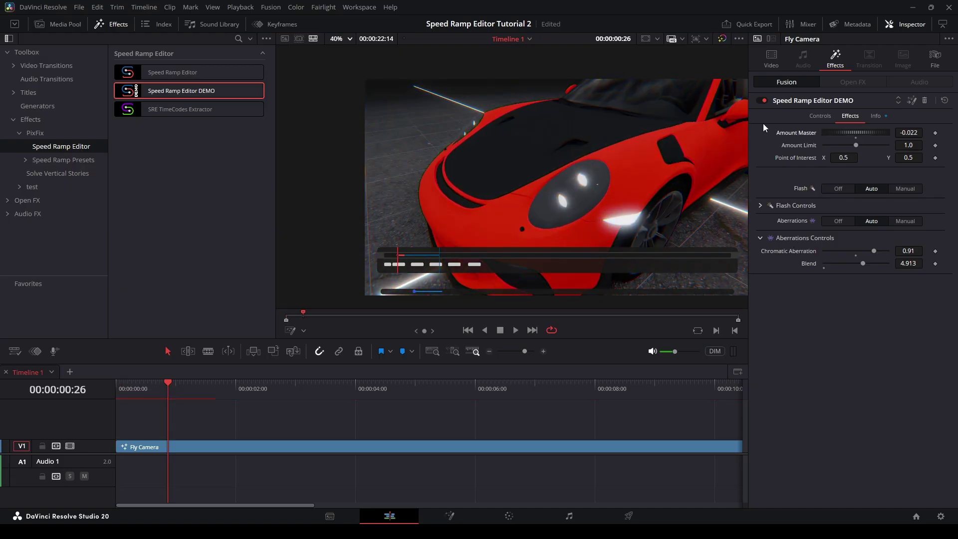
mouse_move(765, 125)
mouse_down()
mouse_move(930, 120)
mouse_move(823, 144)
mouse_up()
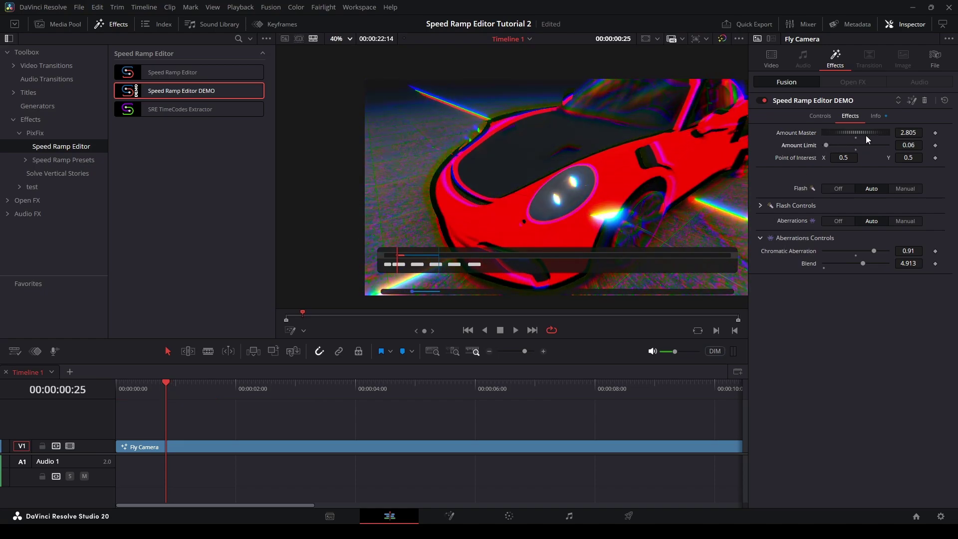
drag(795, 130, 925, 132)
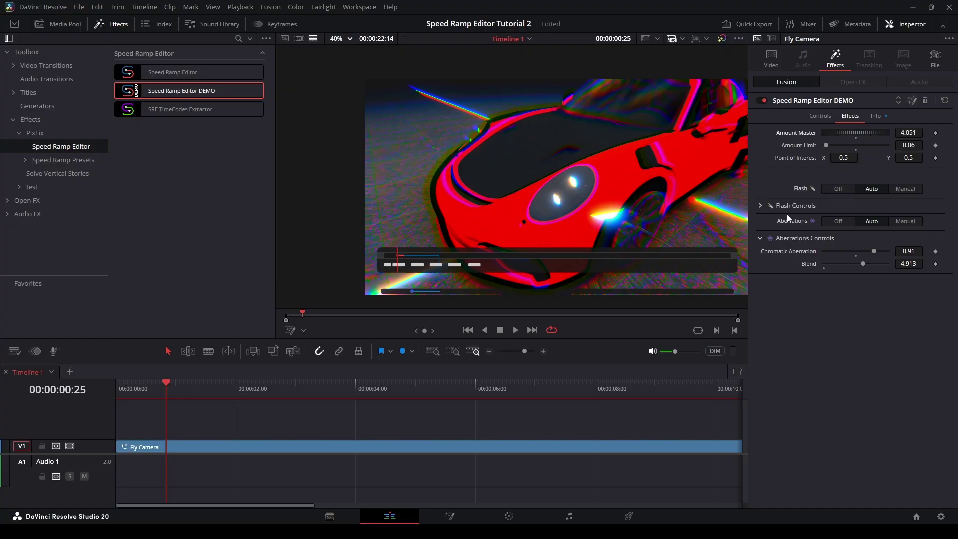
Replay the glitch effect from the start and watch it full screen
key(Home)
key(space)
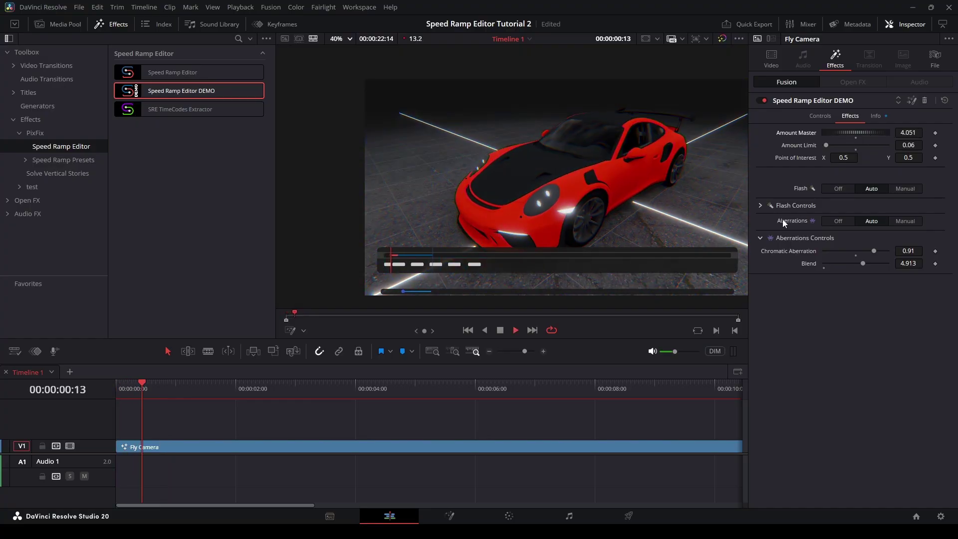
key(space)
key(Home)
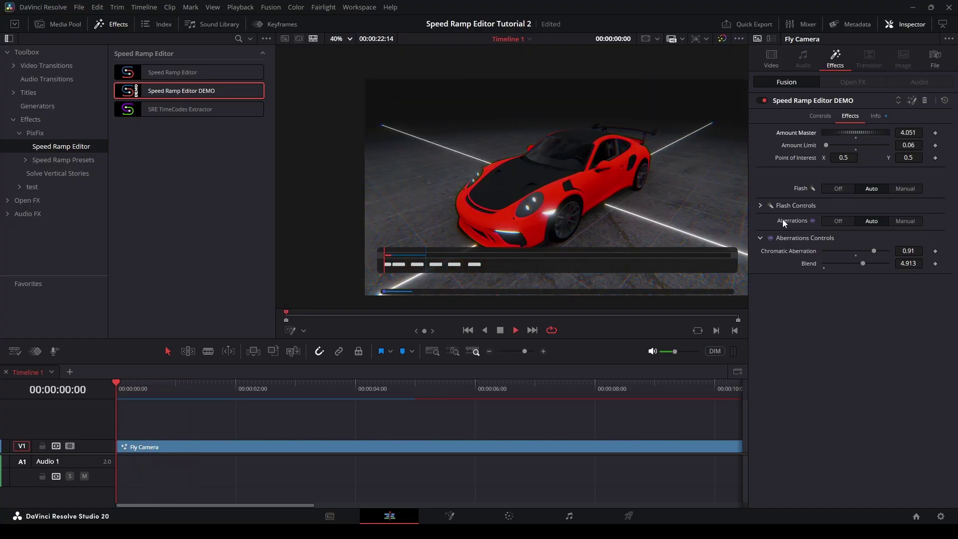
key(space)
key(ctrl+f)
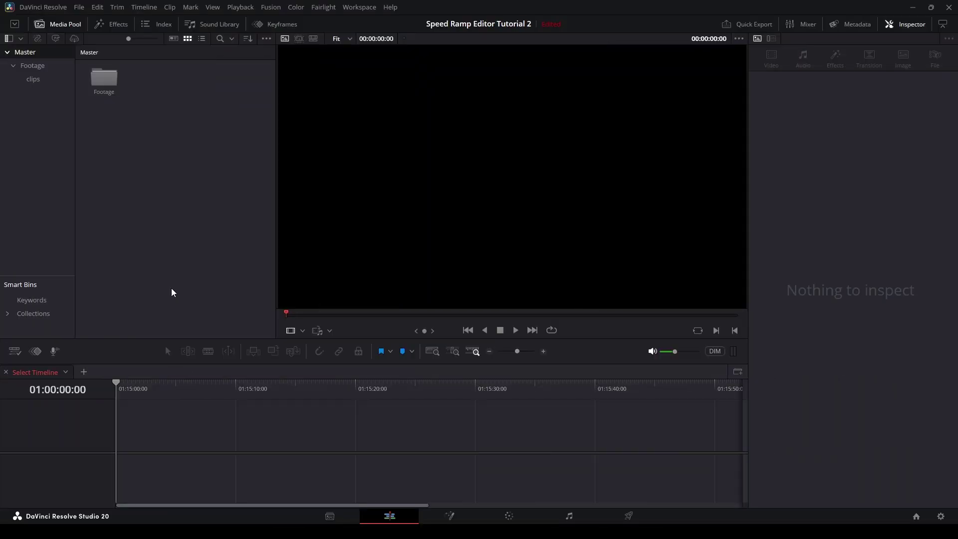
Create a new empty timeline named MAIN from the Media Pool
right_click(165, 233)
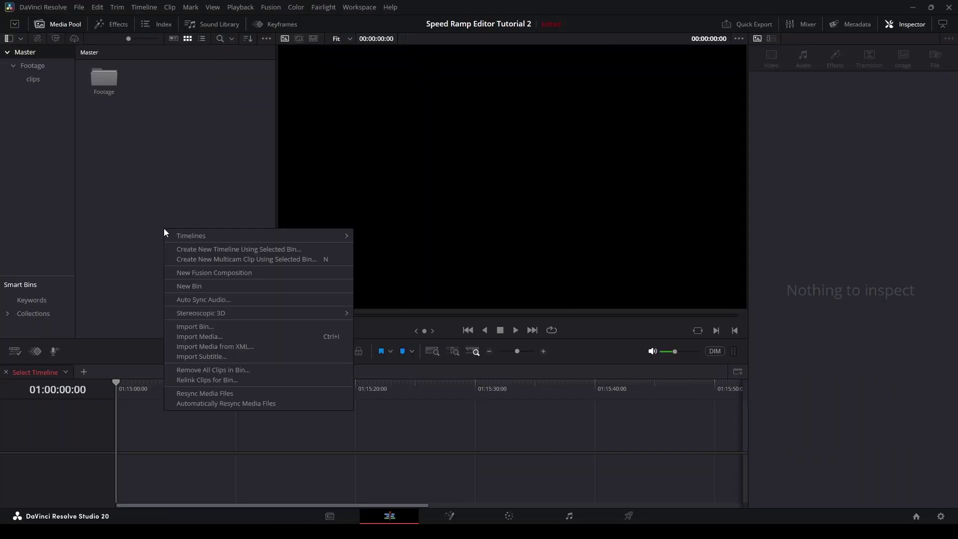
mouse_move(191, 236)
click(364, 234)
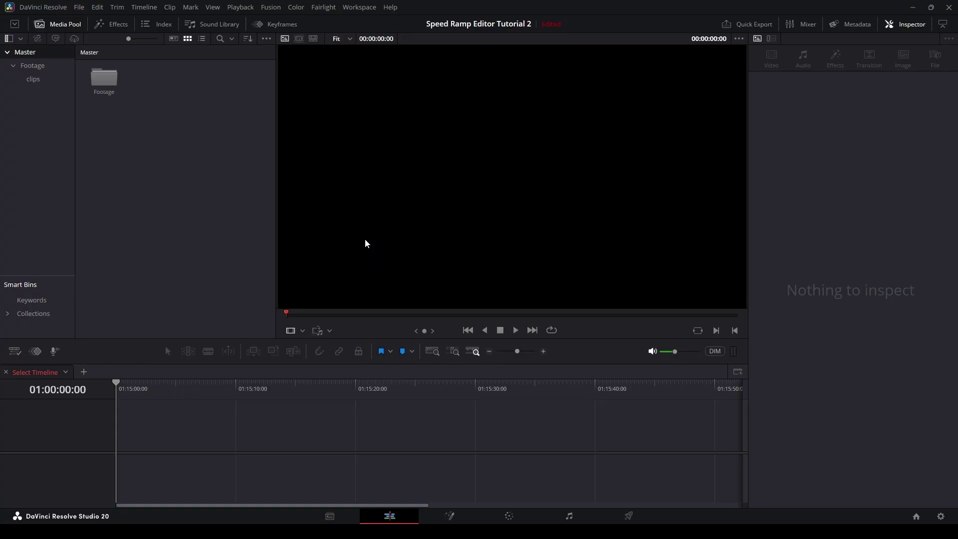
text(MAIN)
key(Return)
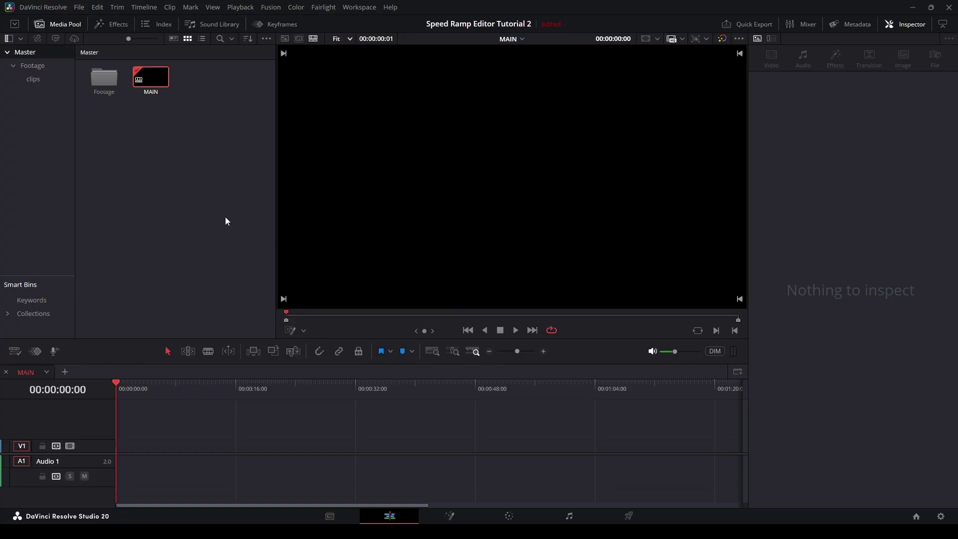
Create a second empty timeline named Footage Placeholder
right_click(226, 218)
click(447, 227)
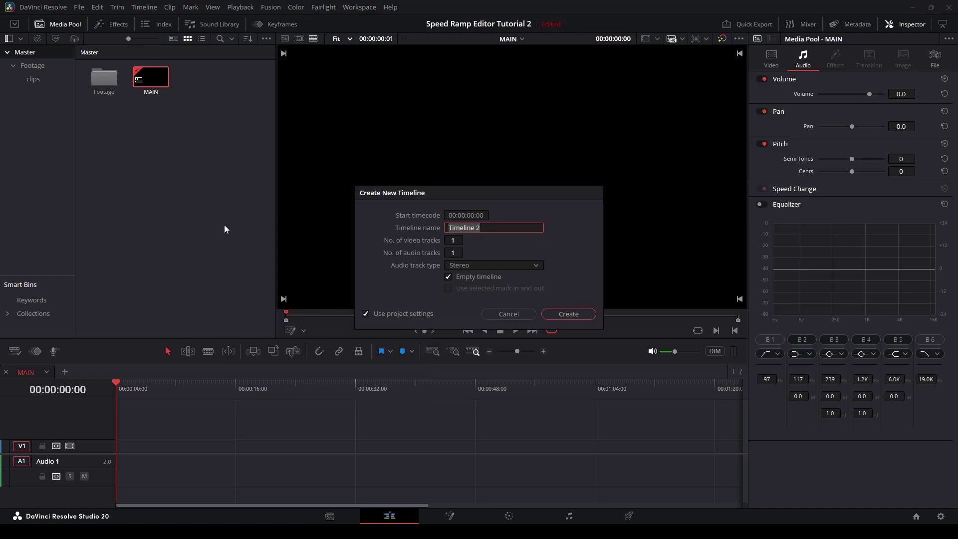
text(F)
text(r)
key(Return)
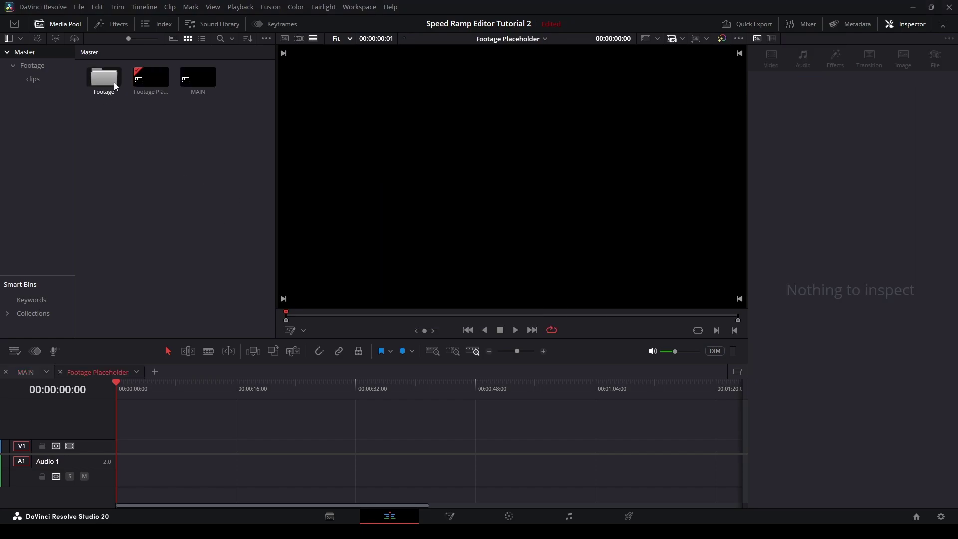
Lay all camera clips from the Footage > clips bin onto V1
double_click(113, 82)
double_click(114, 82)
shift+click(237, 304)
mouse_move(237, 304)
mouse_down()
mouse_move(195, 407)
mouse_move(155, 421)
mouse_up()
Preview the clips, return to the timeline start, and switch to the MAIN timeline
key(l)
key(l)
key(l)
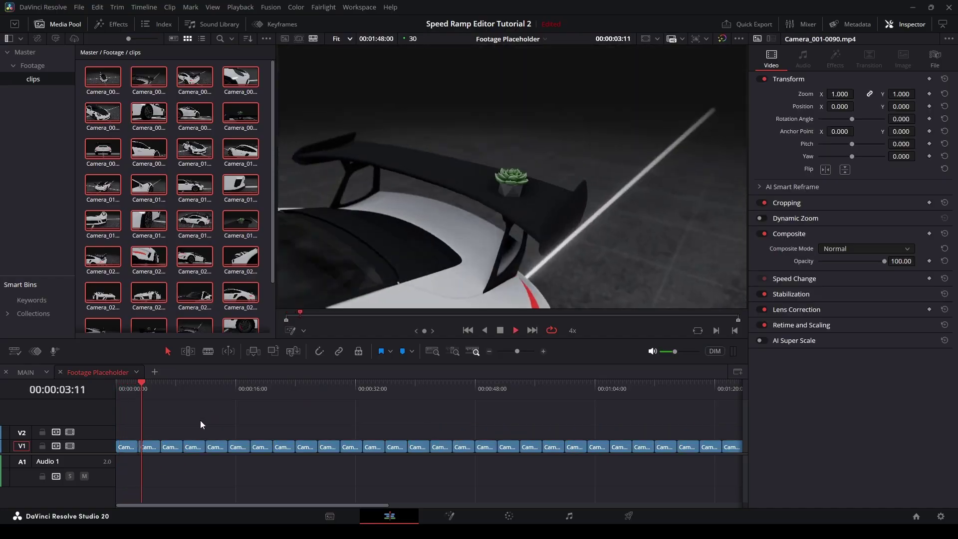
key(k)
key(Up)
key(Up)
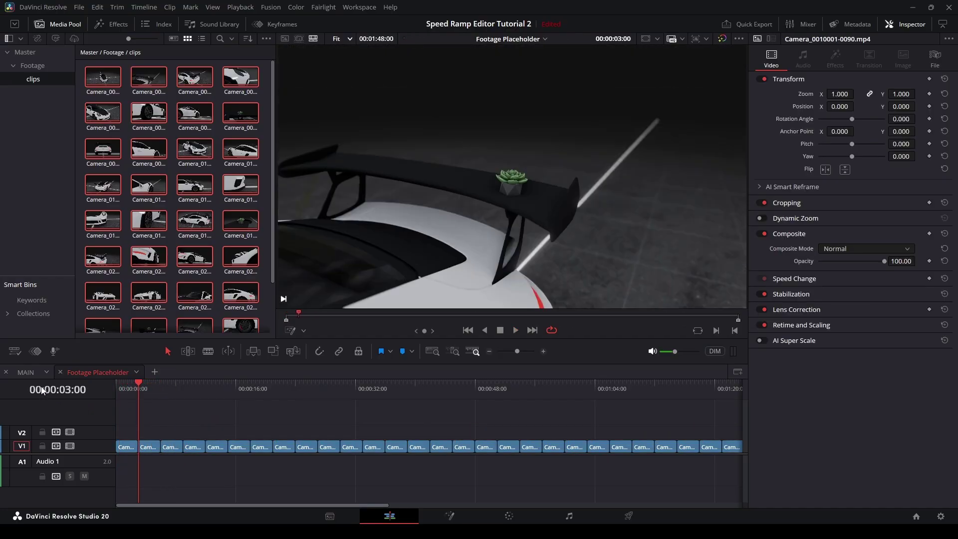
key(Up)
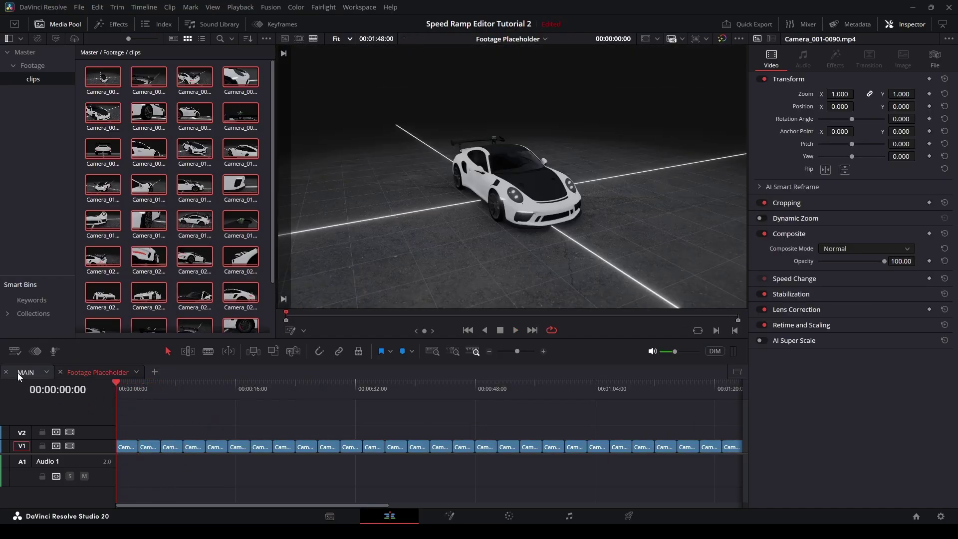
click(17, 373)
Place Footage Placeholder at the start of MAIN's V1 and apply Speed Ramp Editor DEMO
click(25, 52)
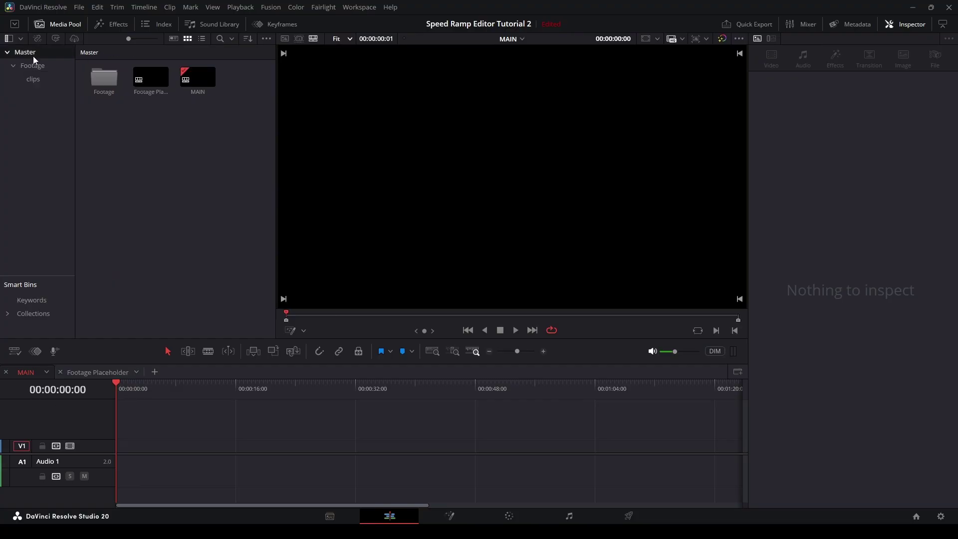
drag(165, 80, 138, 454)
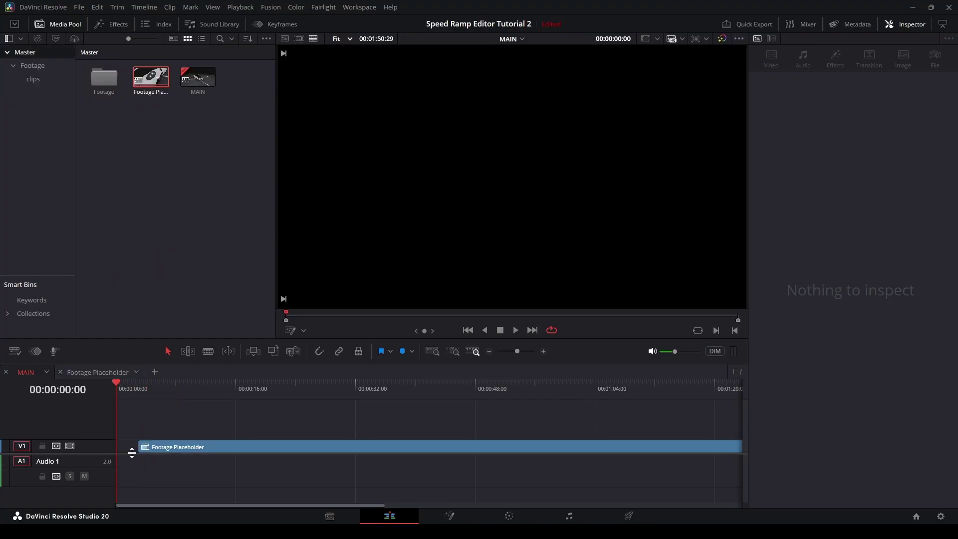
drag(132, 452, 110, 449)
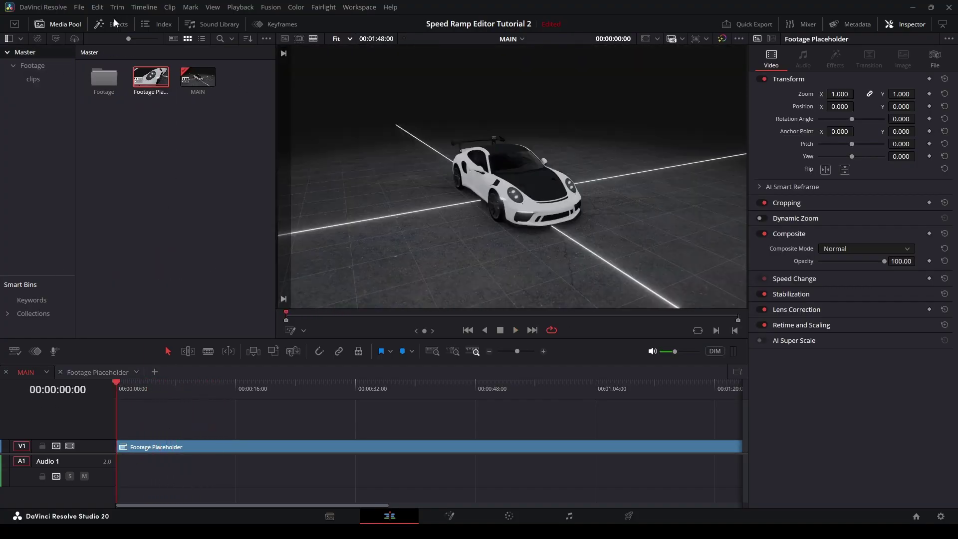
click(114, 24)
drag(205, 90, 354, 446)
Preview the clip, switch the ramp to Smart mode, and ready both code boxes
key(space)
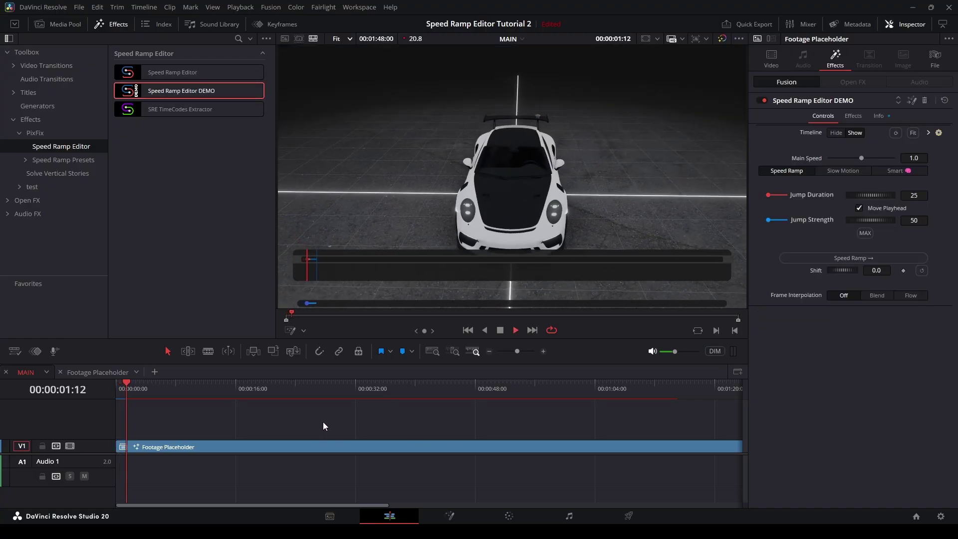
key(space)
key(ctrl+minus)
click(184, 385)
mouse_move(183, 385)
mouse_down()
mouse_move(325, 396)
mouse_move(100, 403)
mouse_up()
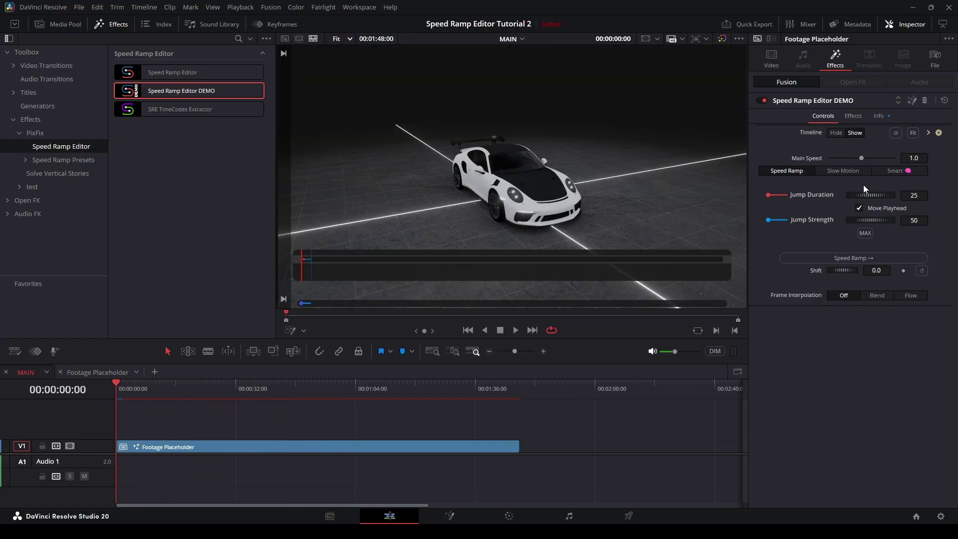
click(897, 171)
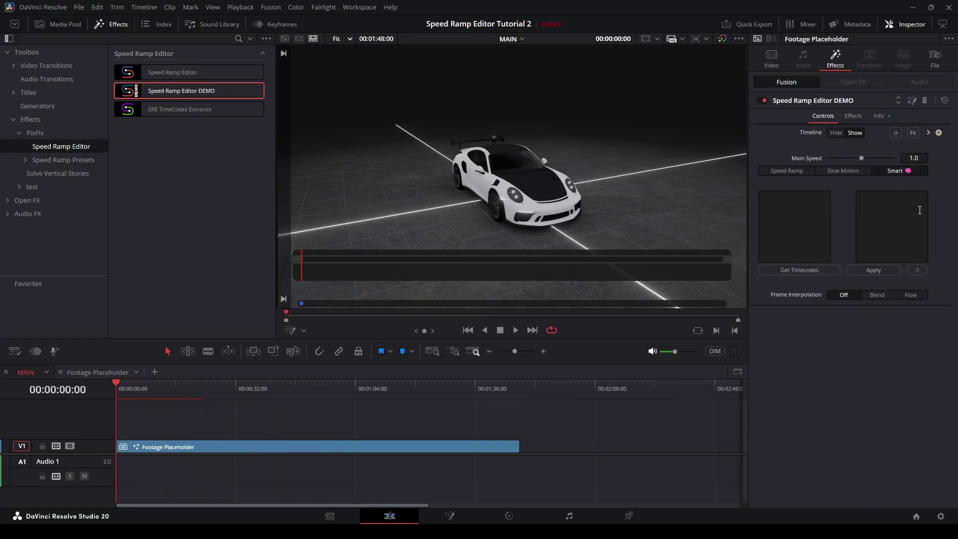
click(810, 204)
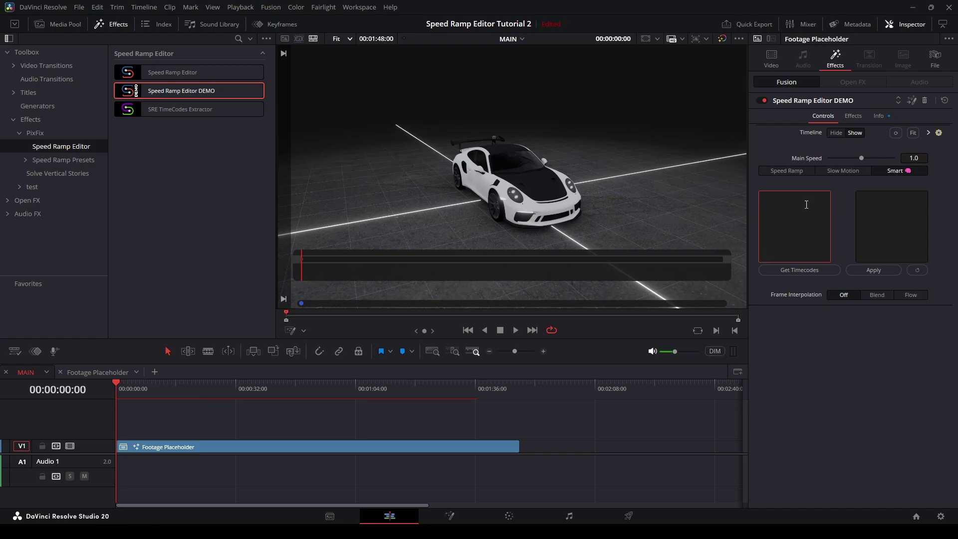
click(900, 207)
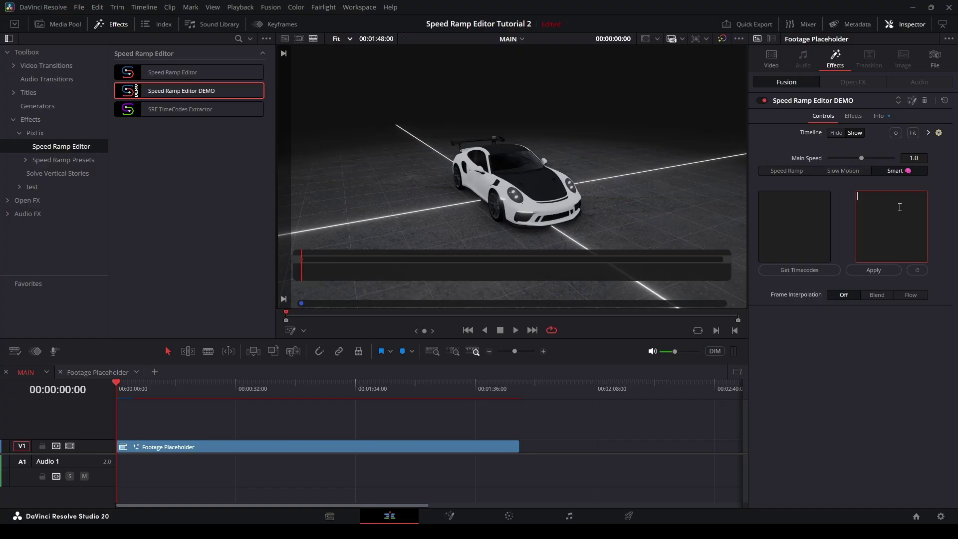
Apply SRE TimeCodes Extractor to Footage Placeholder's first camera clip and fetch its cut-point timecodes
click(110, 372)
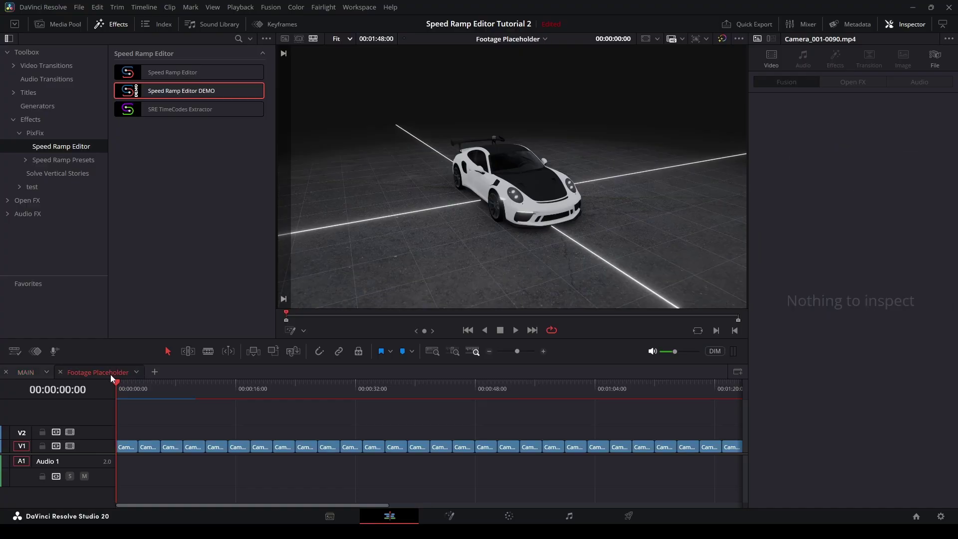
click(128, 446)
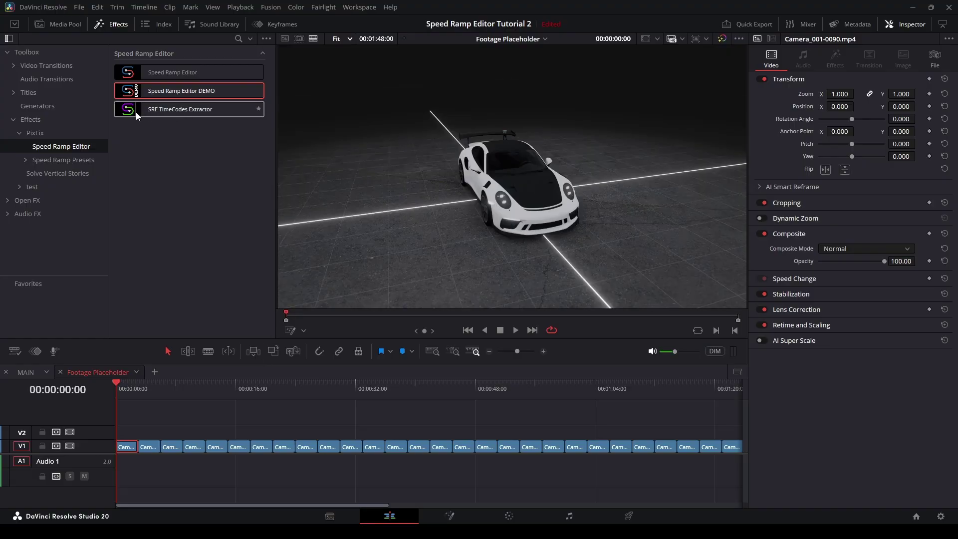
click(174, 113)
double_click(175, 114)
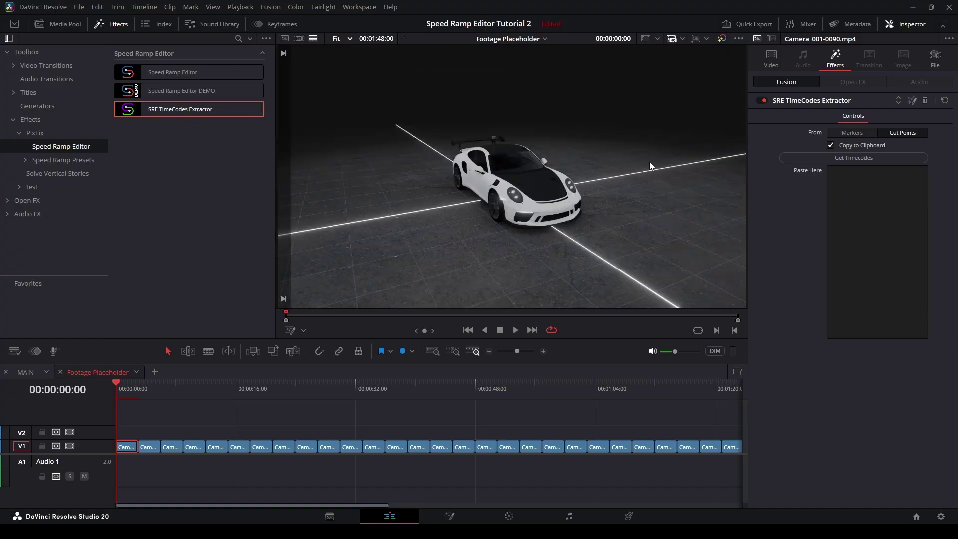
click(174, 425)
key(ctrl+minus)
key(ctrl+equal)
click(848, 158)
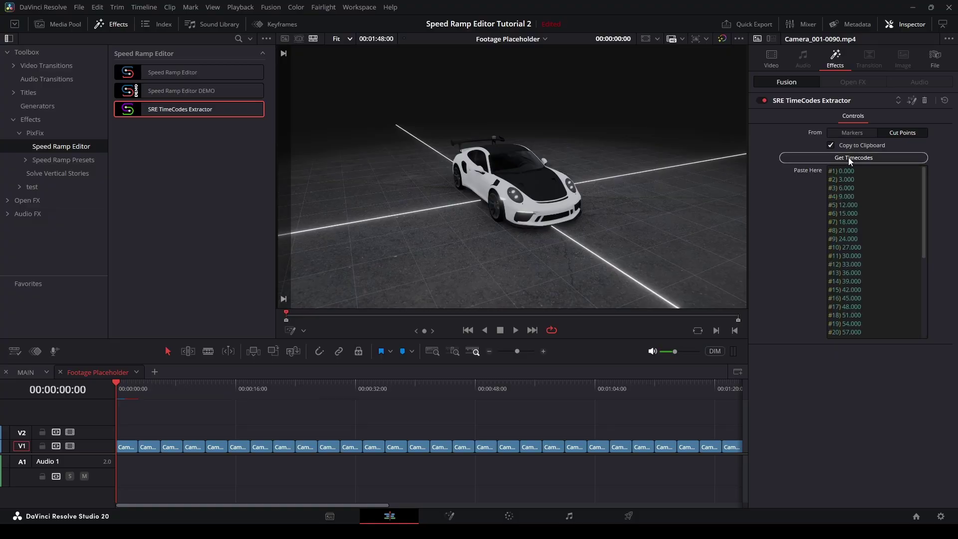
drag(926, 176, 927, 254)
Paste the cut-point timecodes into the left Smart list box of the clip on MAIN
click(26, 371)
click(224, 448)
click(793, 228)
key(ctrl+v)
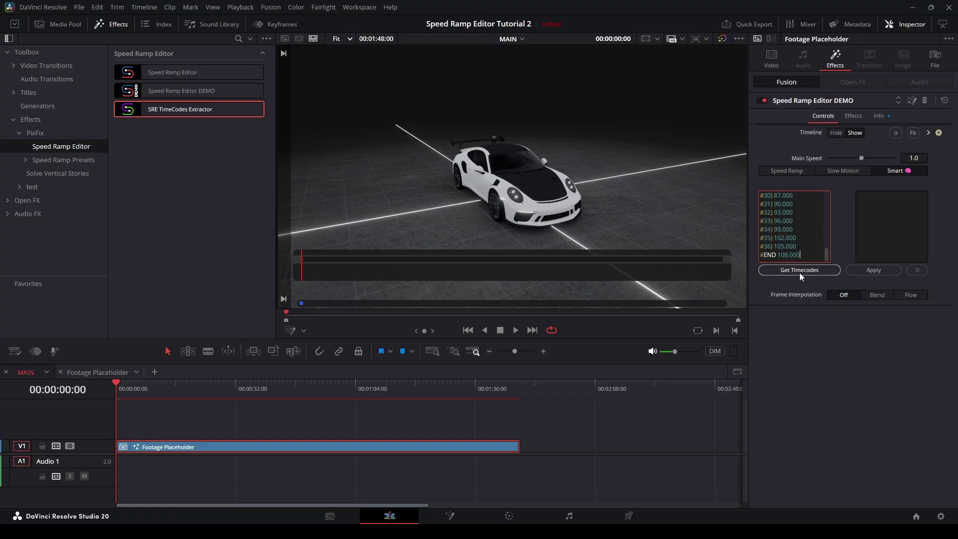
Read timecodes from MAIN's markers, then replace the list with the cut-point timecodes again
click(250, 416)
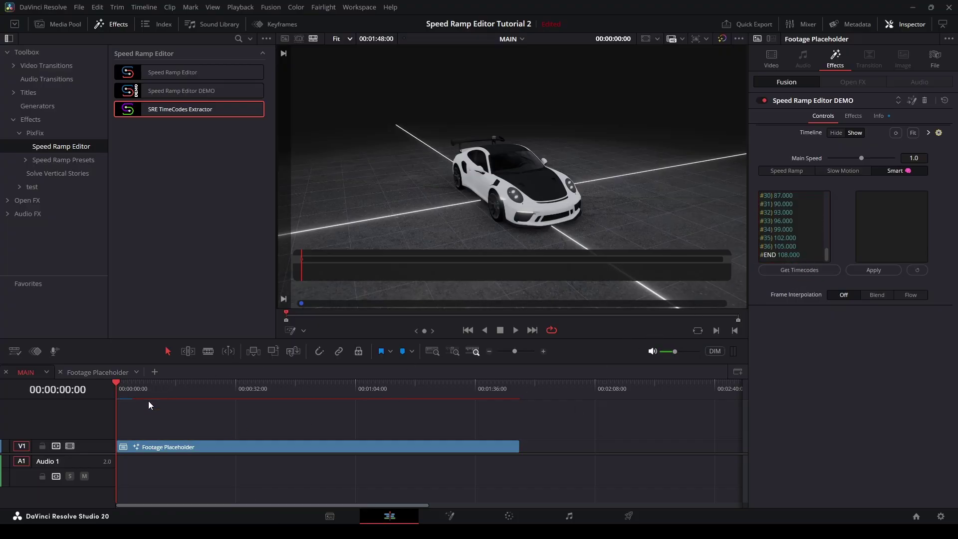
drag(128, 391, 490, 401)
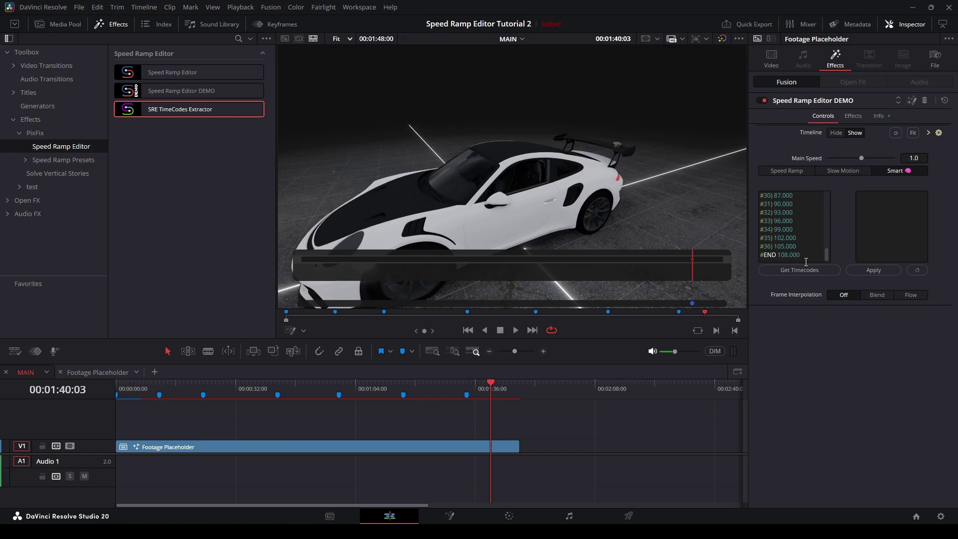
click(811, 270)
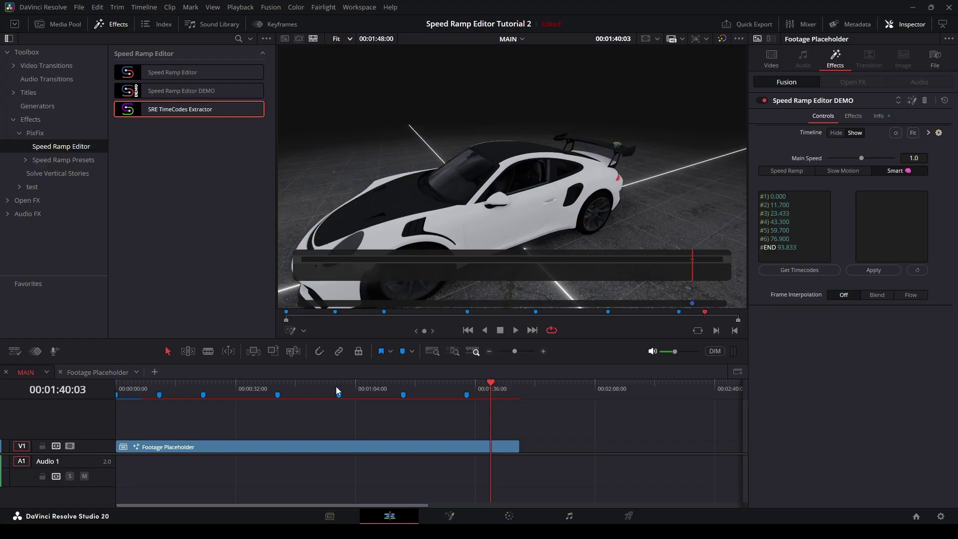
click(806, 214)
key(ctrl+a)
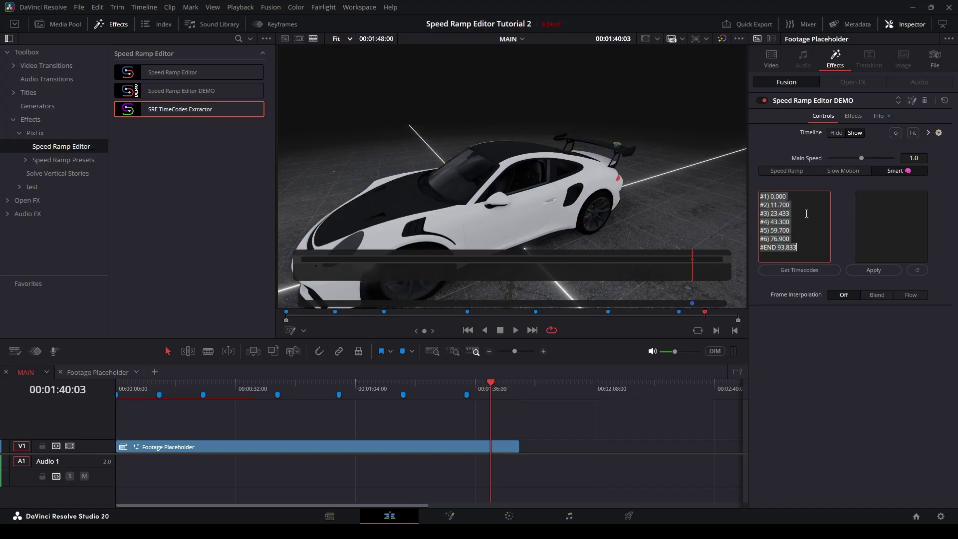
key(ctrl+v)
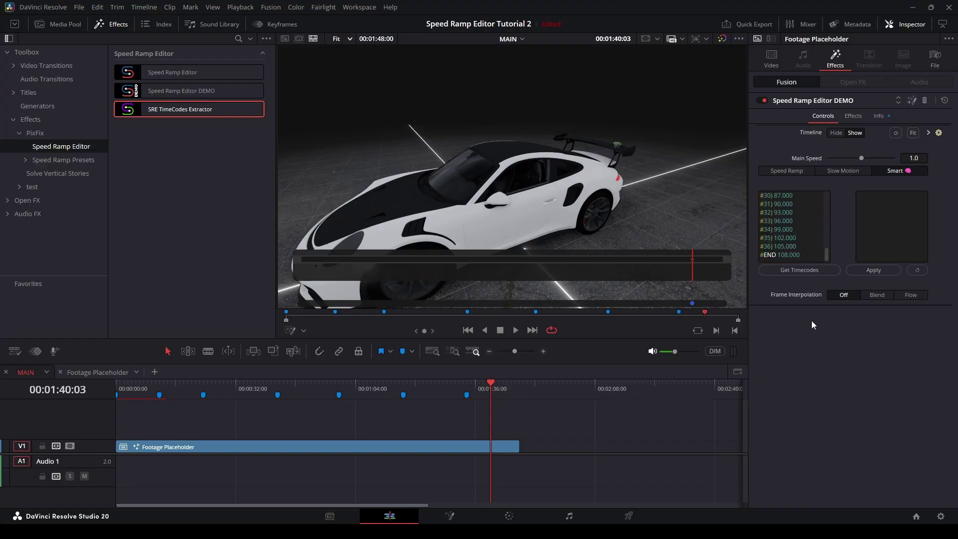
drag(825, 257, 822, 193)
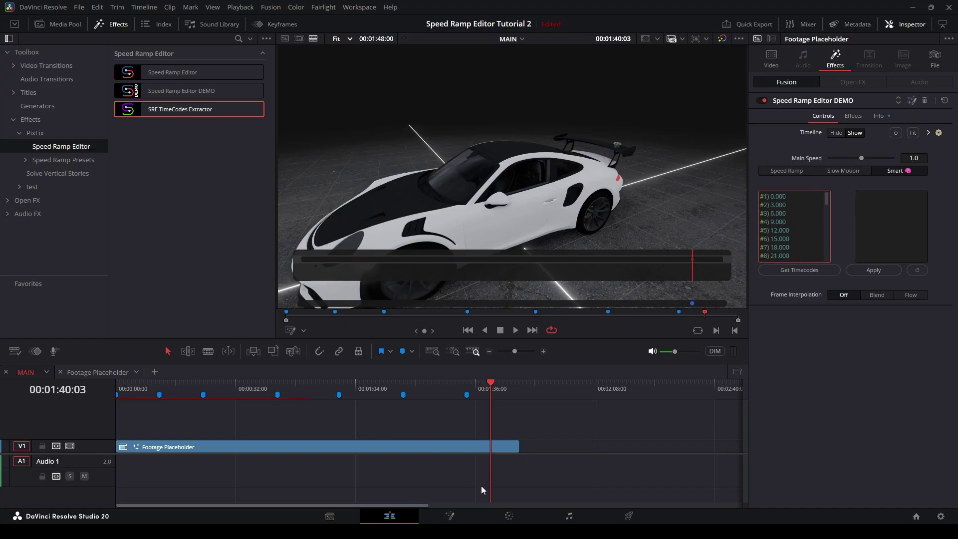
Delete all markers from MAIN and focus the right ramp-code box
drag(500, 405, 150, 389)
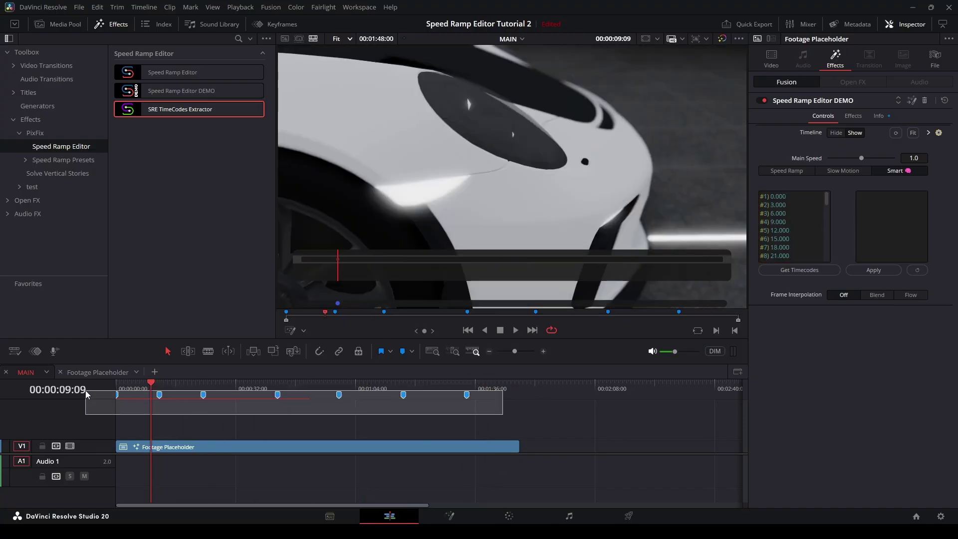
key(alt+shift+m)
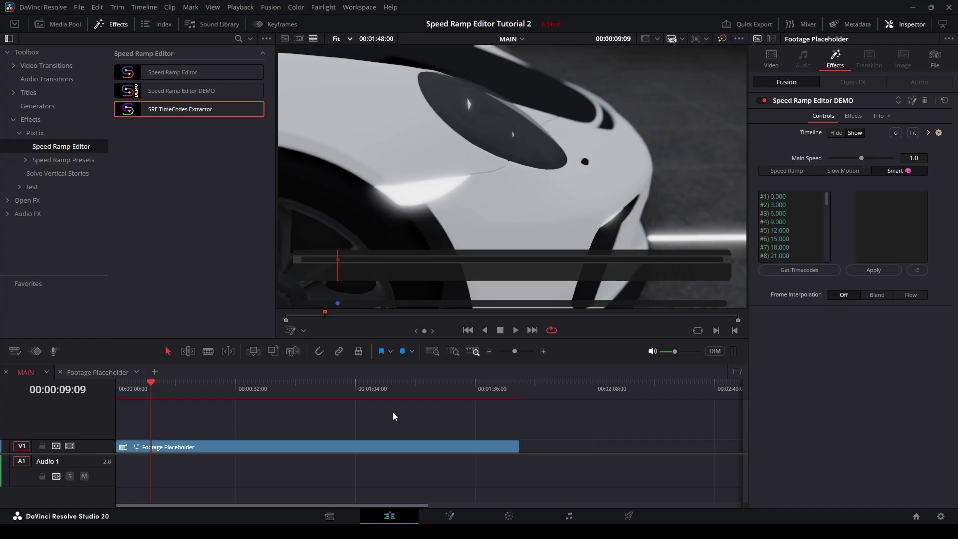
click(881, 219)
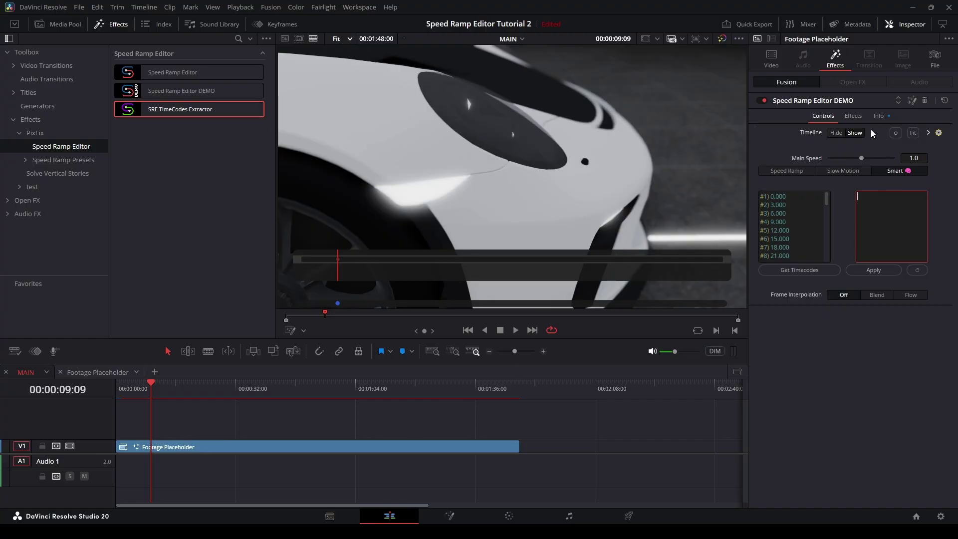
Show the effect's info and links page and scrub the music-synced timeline
click(880, 116)
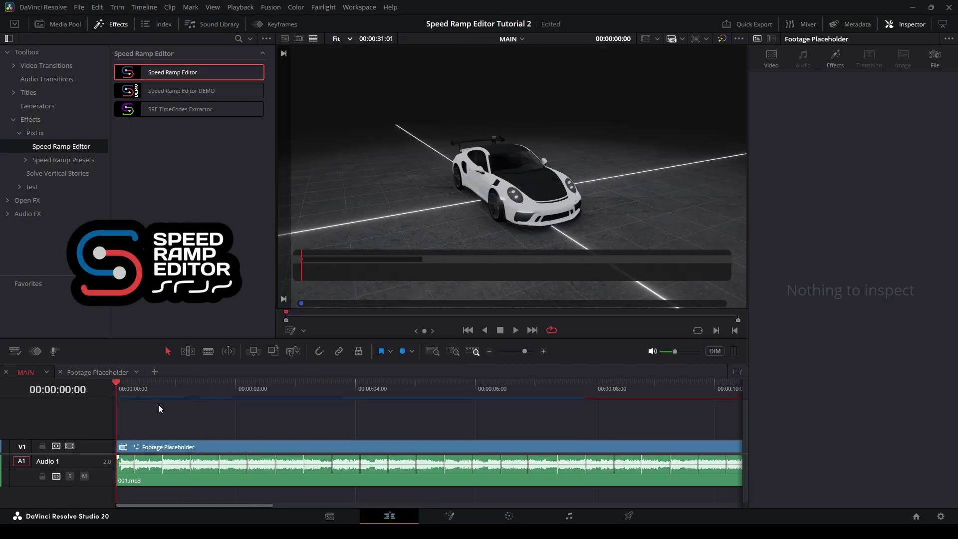
mouse_move(157, 408)
mouse_down()
mouse_move(631, 371)
mouse_move(427, 391)
mouse_move(468, 396)
mouse_move(280, 421)
mouse_up()
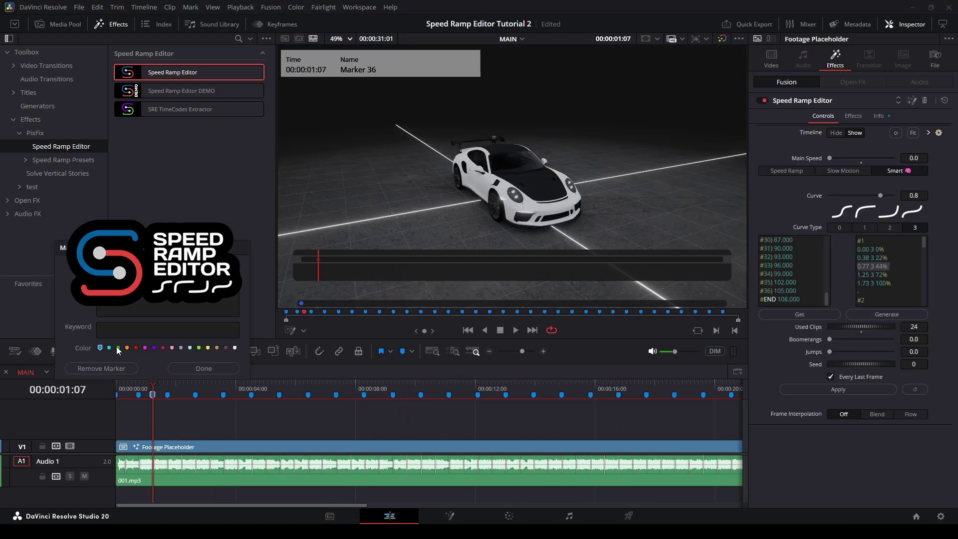
Add green markers at about two and three seconds on MAIN
click(177, 390)
key(m)
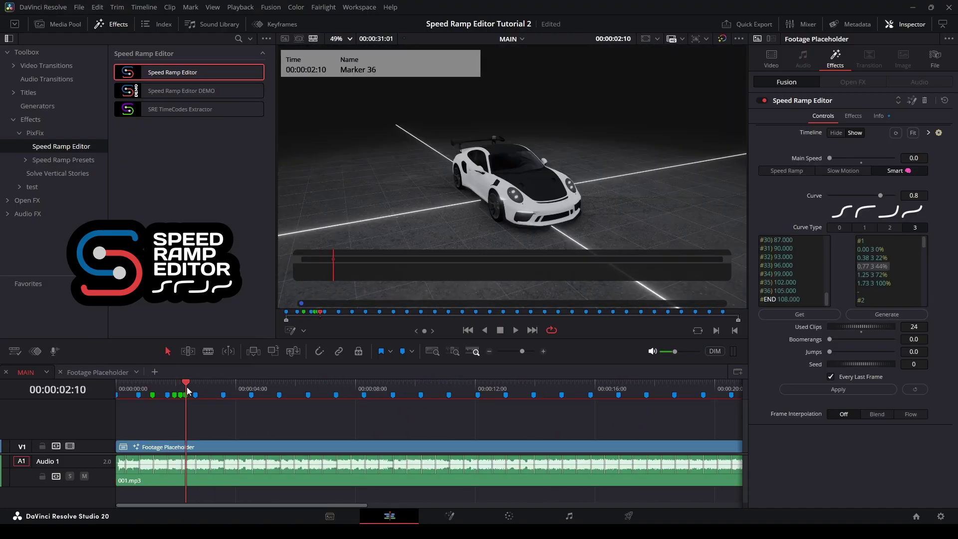
drag(178, 393, 208, 392)
key(m)
Regenerate the ramp code, apply the speed ramps to Footage Placeholder, and play the result
click(901, 316)
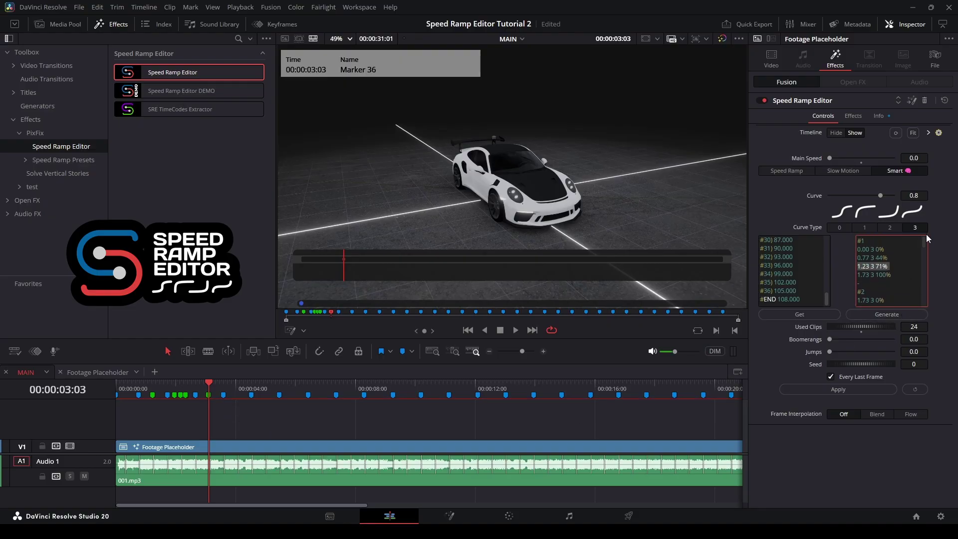
click(843, 390)
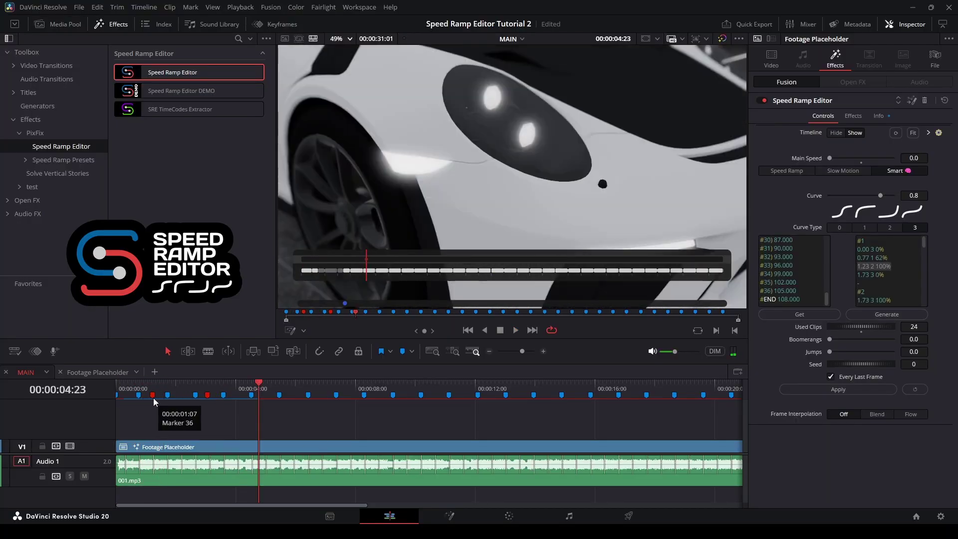
drag(234, 394, 274, 386)
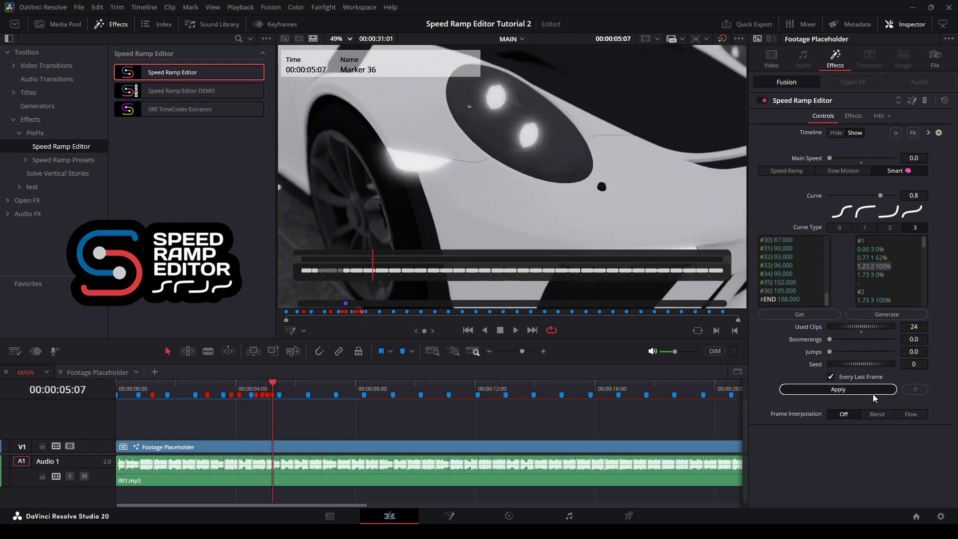
click(224, 385)
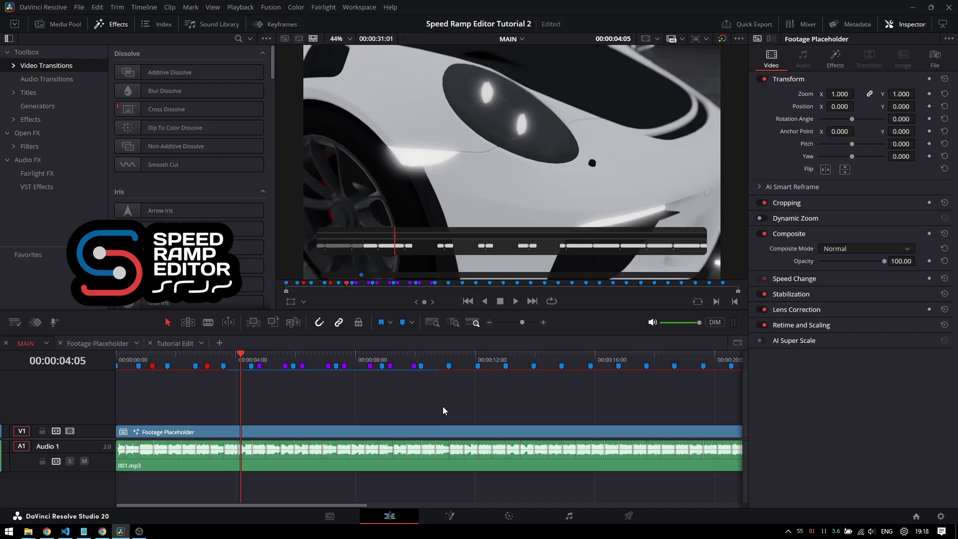
key(space)
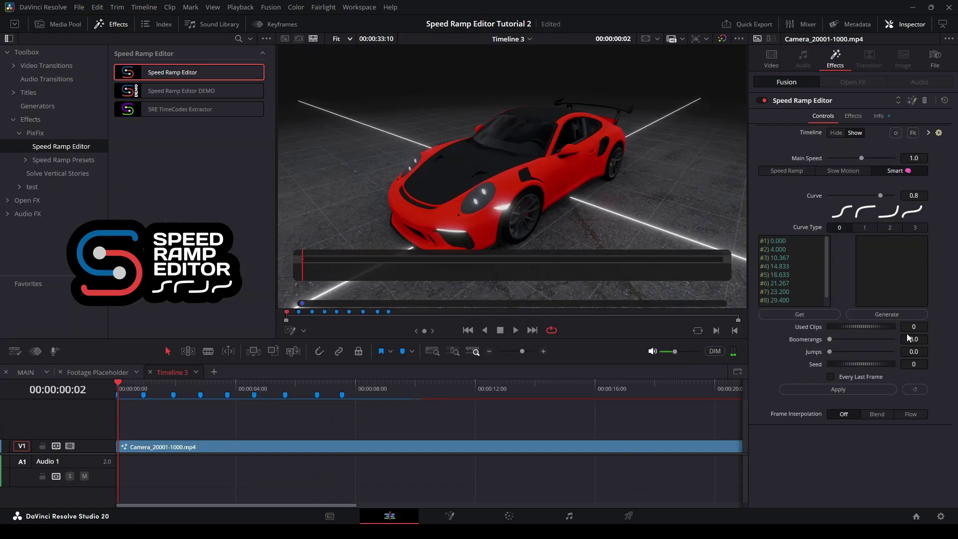
Generate and apply a ramp code to Timeline 3's red-car clip, then play it back
click(904, 314)
drag(926, 246, 921, 300)
click(851, 391)
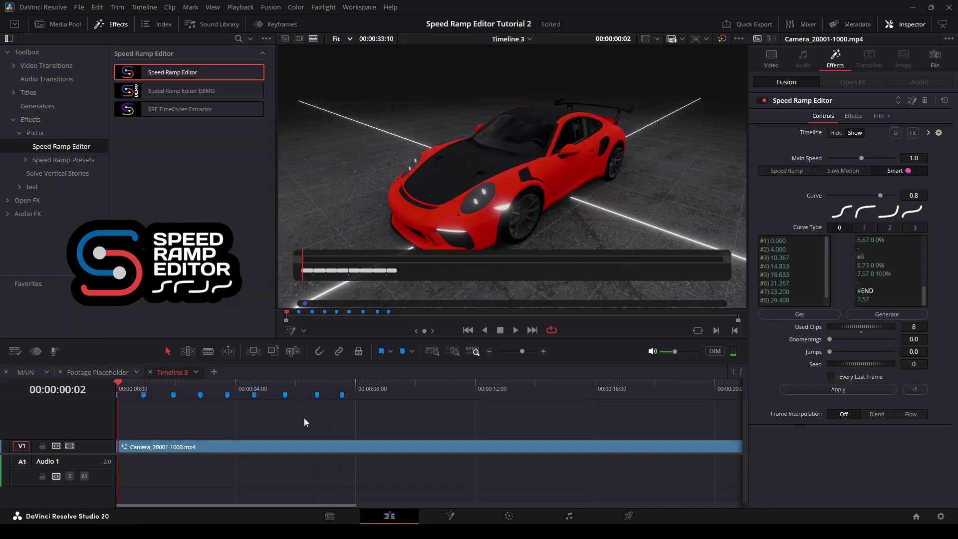
key(space)
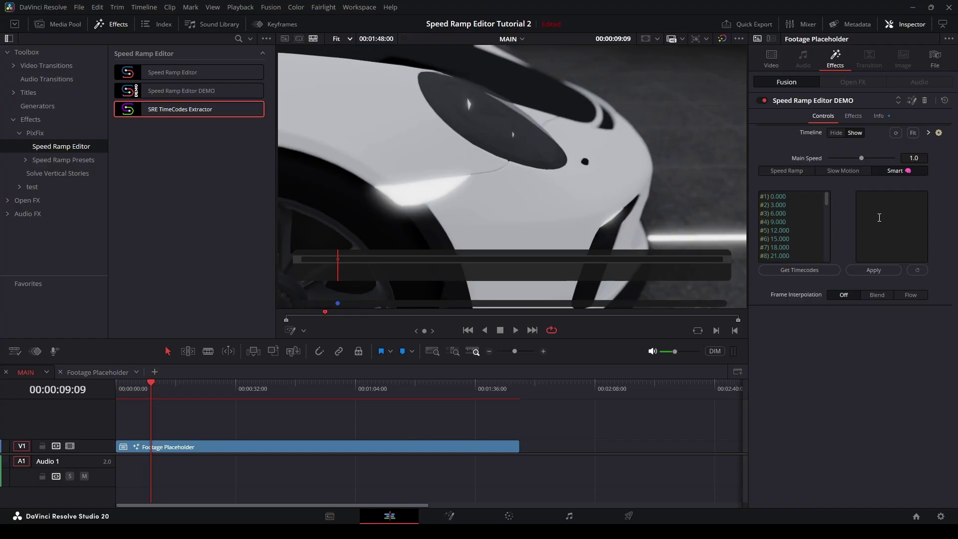
Open the Speed Ramp Editor Stuff & Tuts page from the effect's Info tab
click(882, 219)
click(880, 116)
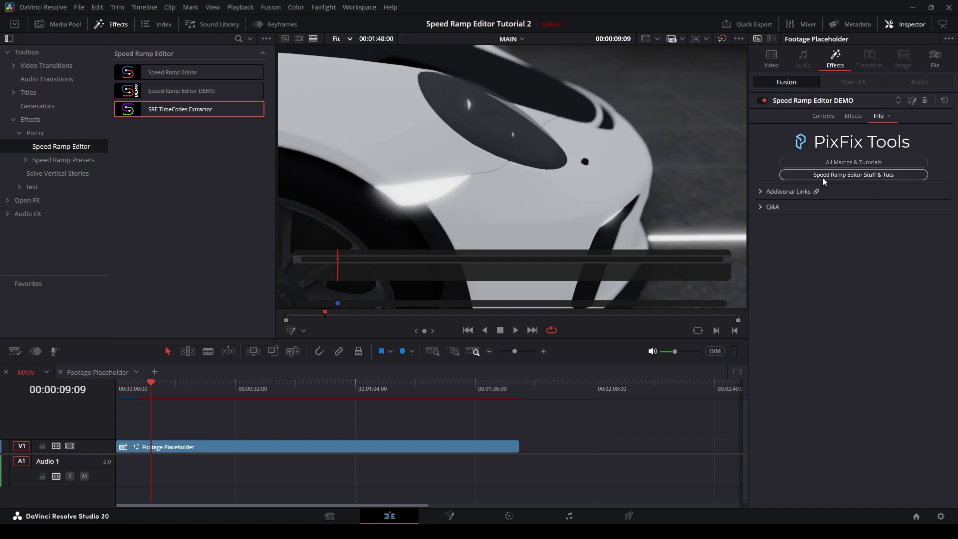
click(880, 176)
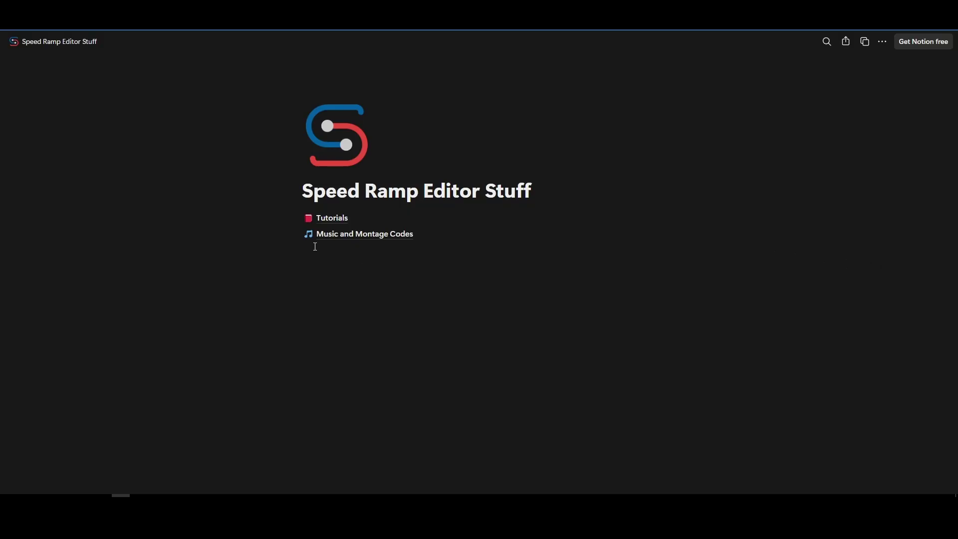
Open Track 1 on Music and Montage Codes, copy its montage code, and mark the last entry
click(334, 237)
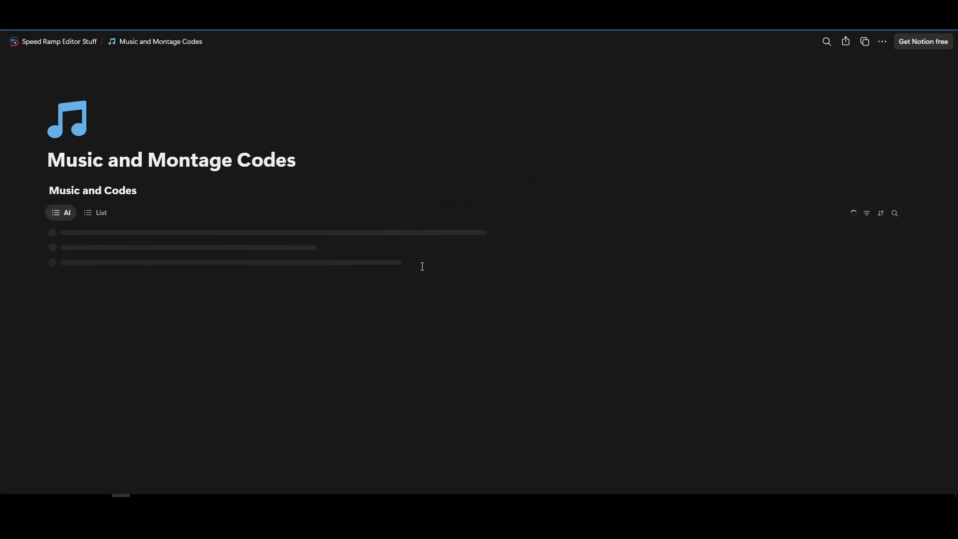
click(224, 234)
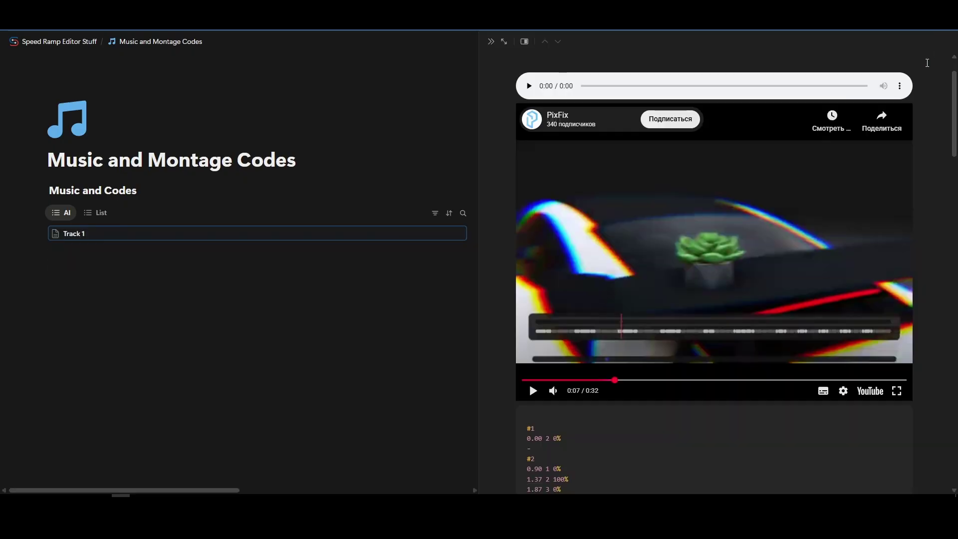
click(904, 86)
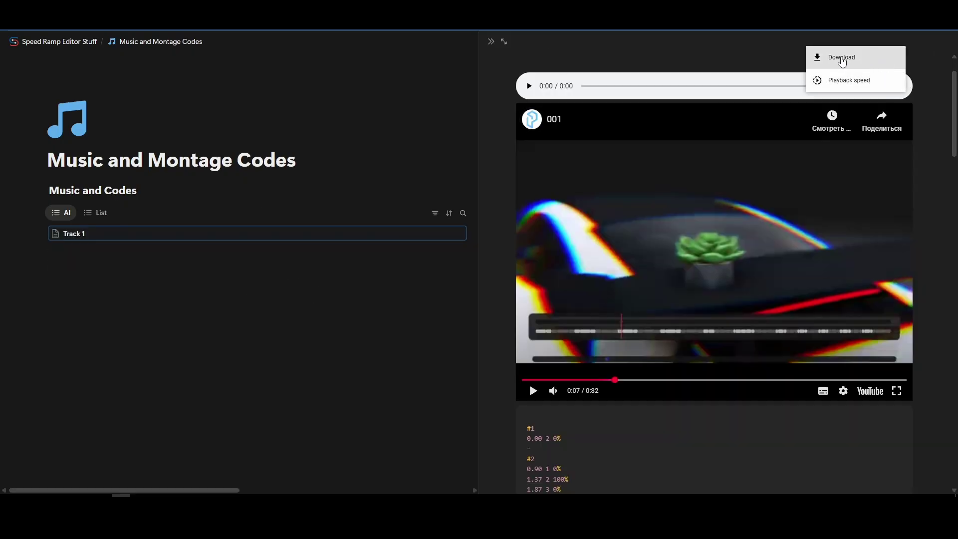
scroll(942, 333, down, 3)
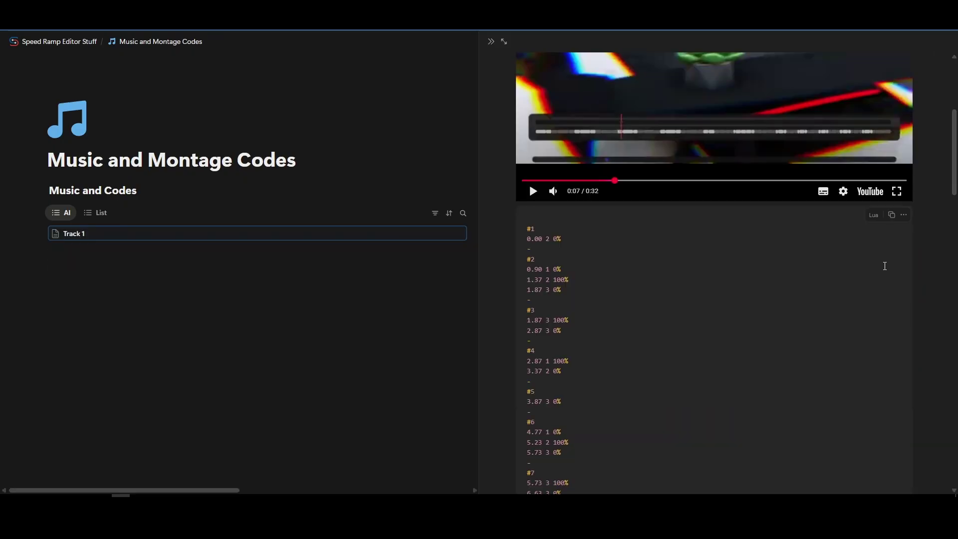
click(891, 216)
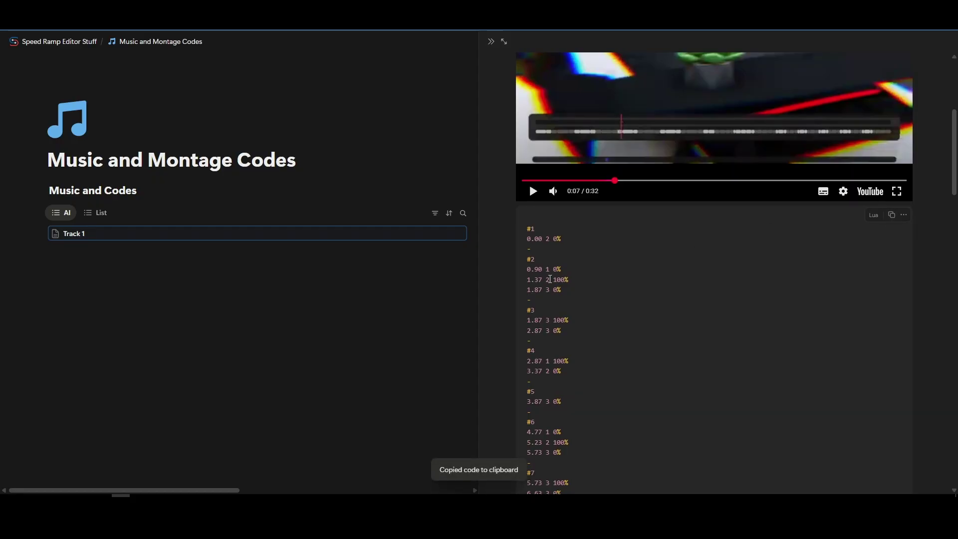
scroll(629, 294, down, 5)
scroll(632, 296, down, 5)
scroll(632, 297, down, 5)
scroll(631, 296, down, 4)
scroll(634, 296, down, 3)
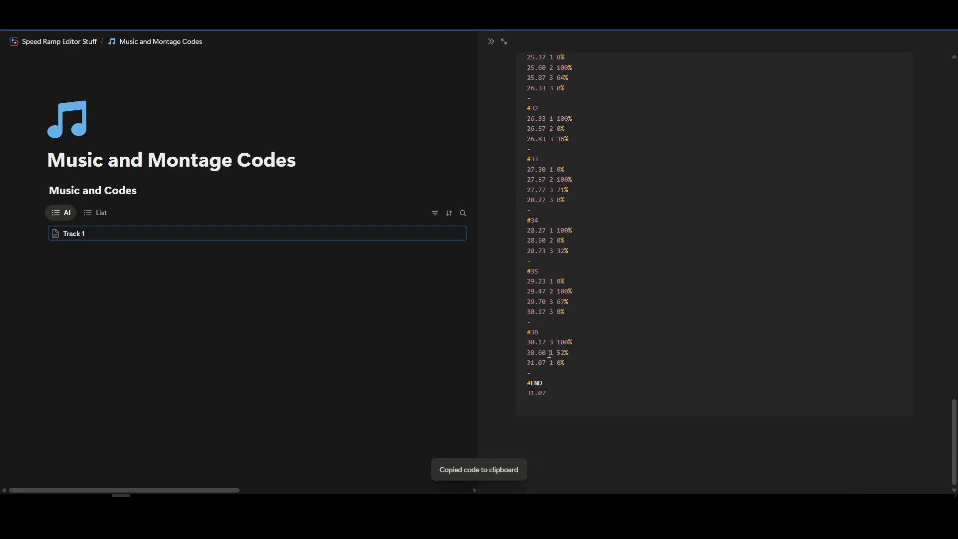
drag(529, 331, 560, 334)
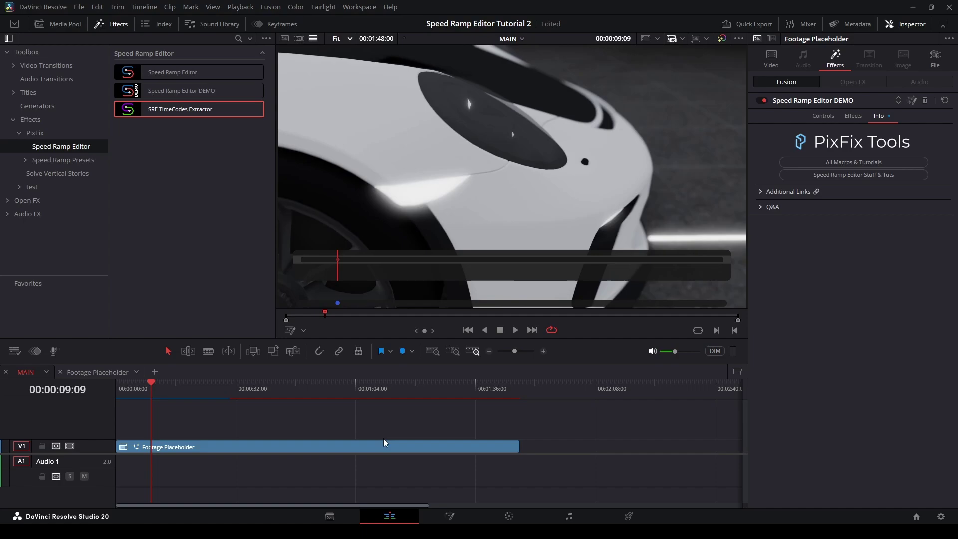
Paste the Track 1 montage code into Footage Placeholder's Smart mode settings
click(384, 441)
click(822, 116)
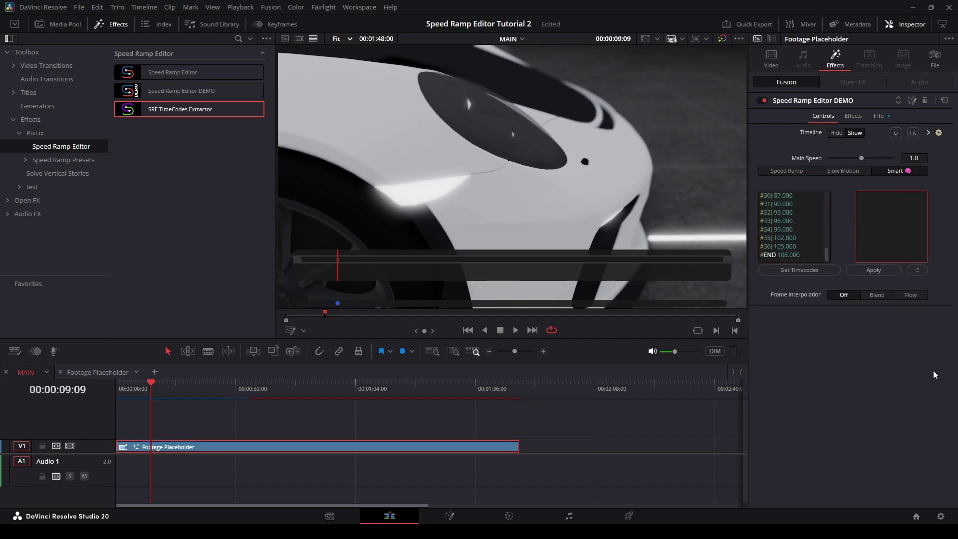
key(ctrl+v)
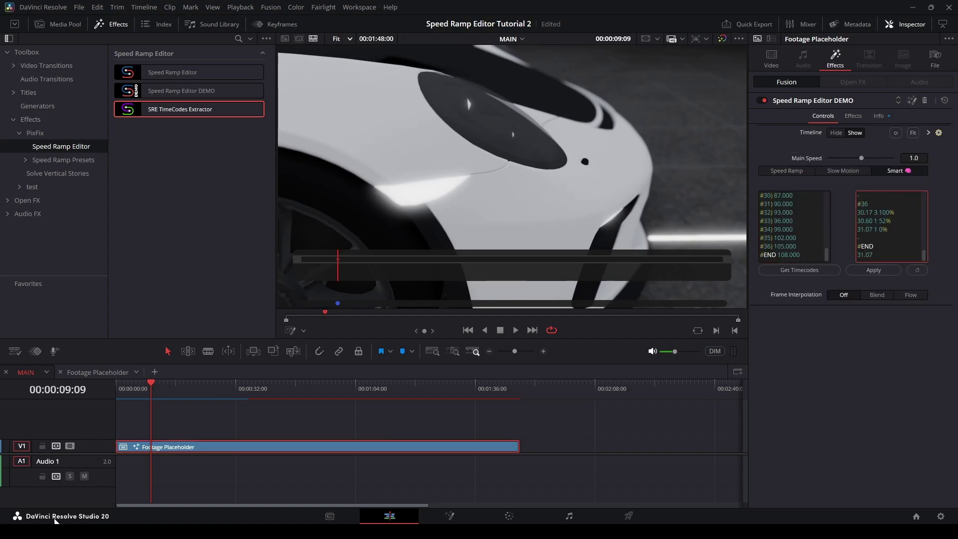
Add 001.mp3 at the start of A1, then apply the montage ramp to the clip
drag(478, 503, 169, 473)
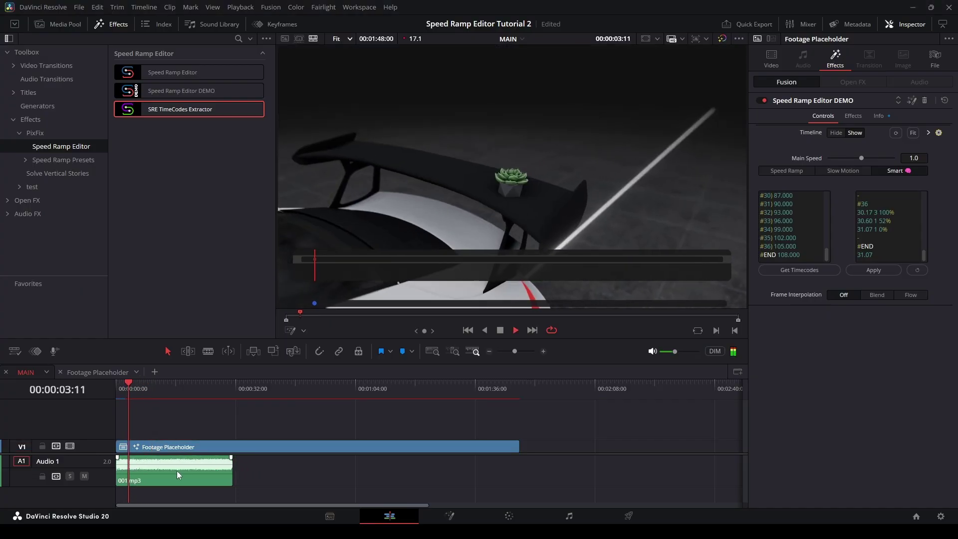
key(Home)
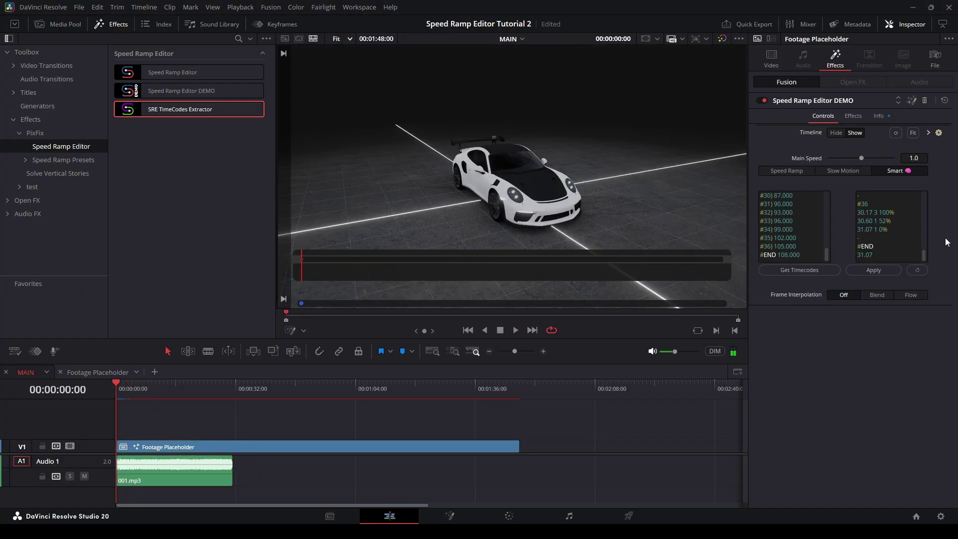
click(872, 271)
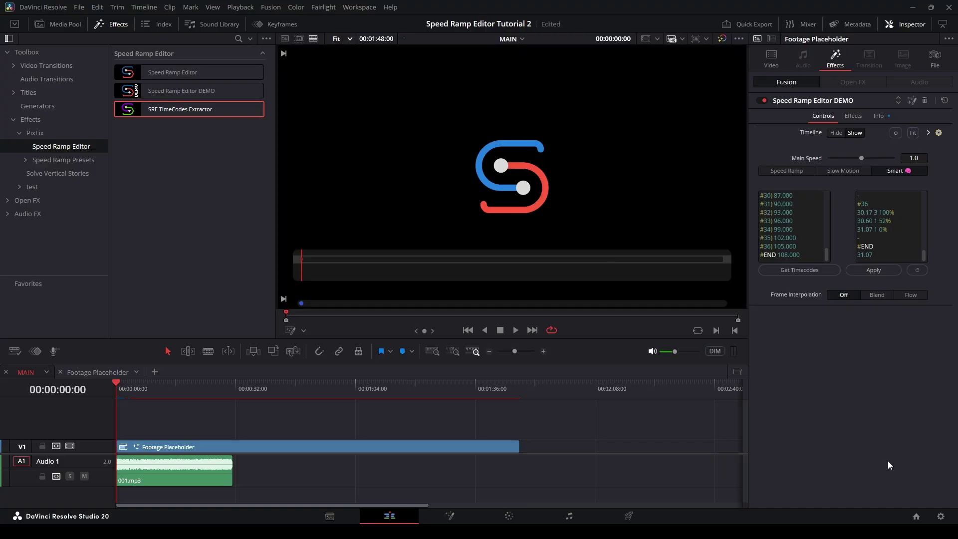
key(ctrl+equal)
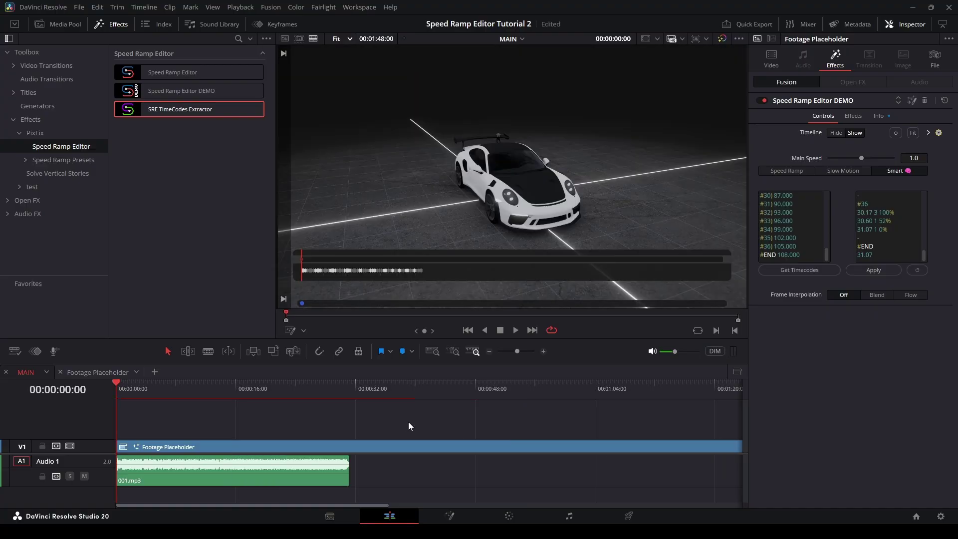
Set the main speed to 0.0 and reapply the montage ramp
click(340, 395)
key(ctrl+equal)
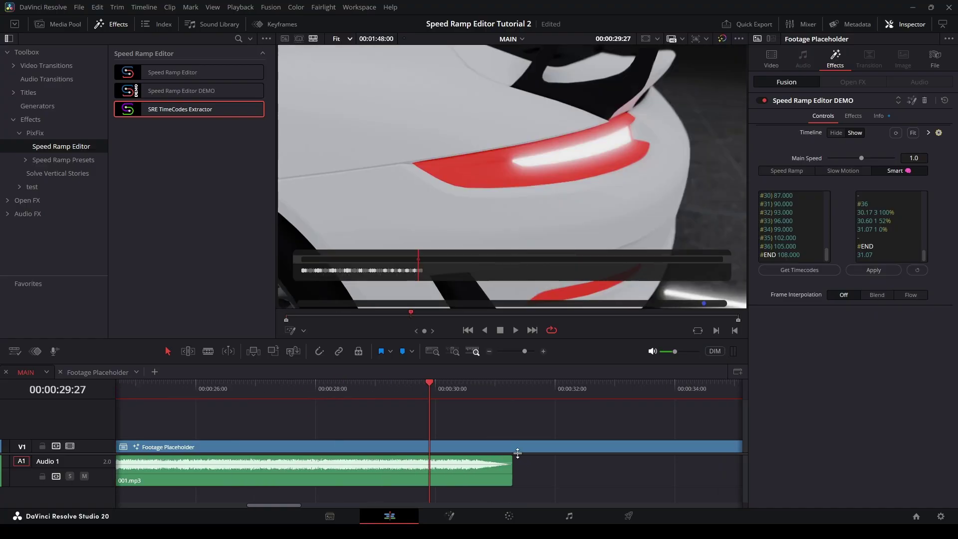
mouse_move(485, 390)
mouse_down()
mouse_move(527, 396)
mouse_move(501, 395)
mouse_up()
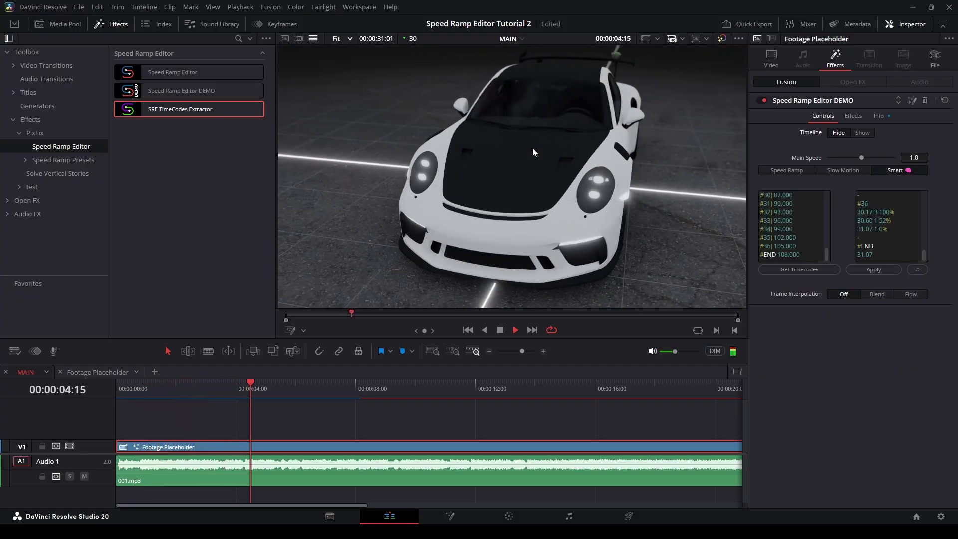
drag(862, 156, 820, 163)
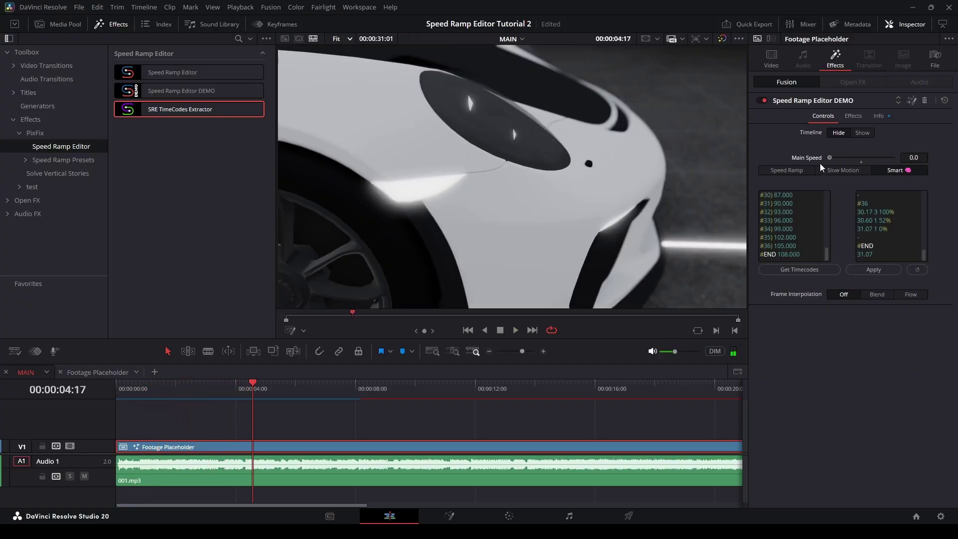
click(873, 270)
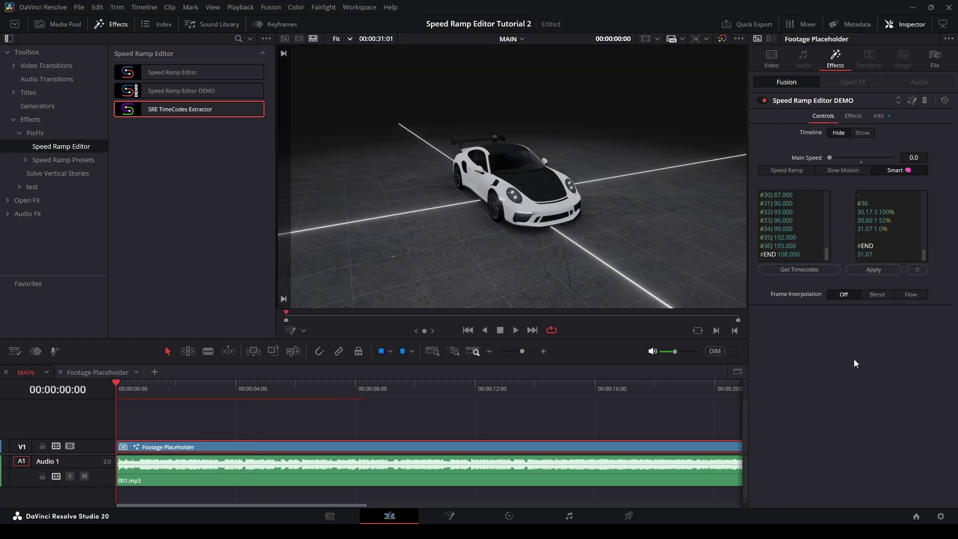
Switch between the effect's visual and speed settings and Speed Ramp and Smart modes, ending on visual settings
click(853, 116)
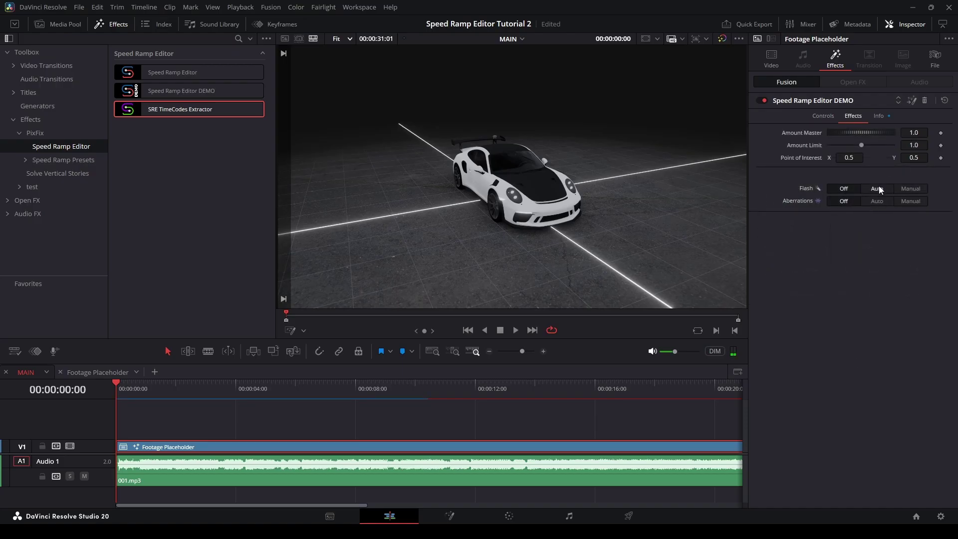
click(821, 117)
click(787, 170)
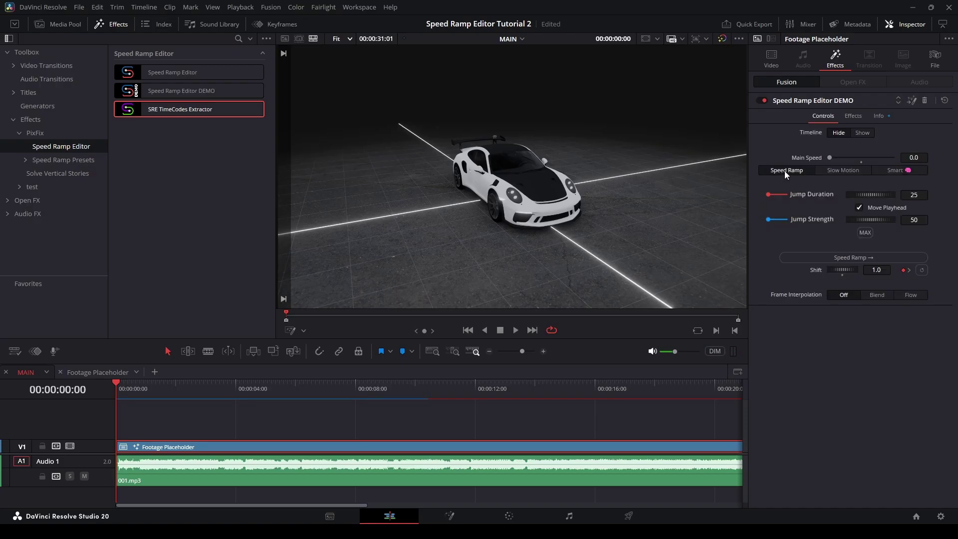
click(880, 168)
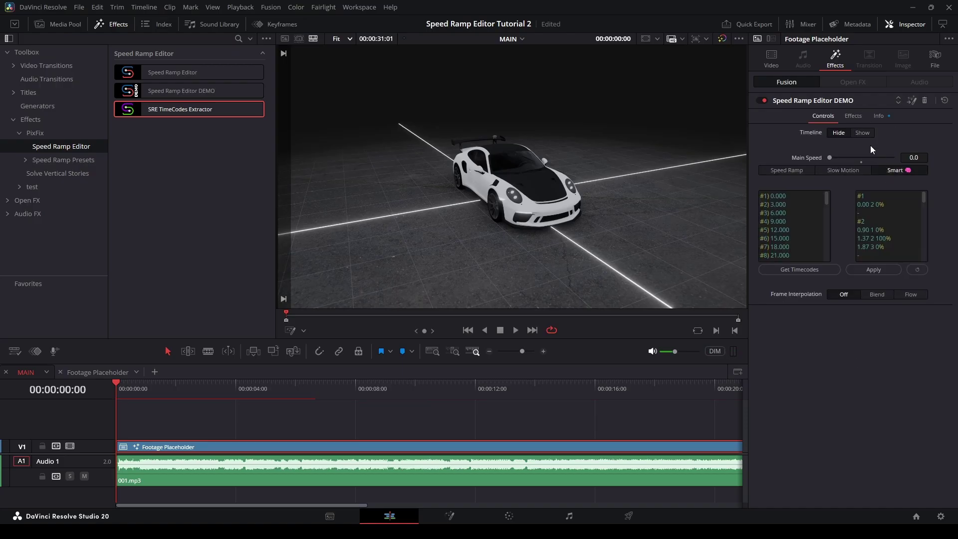
click(855, 115)
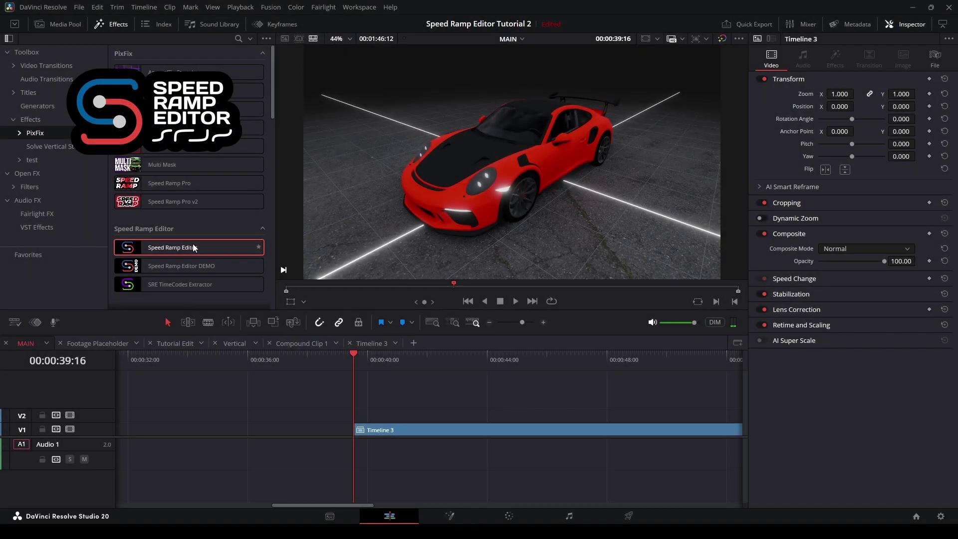
Apply Speed Ramp Editor to the red car clip at curve strength 1.0, curve type 2, and ramp it
drag(192, 243, 499, 430)
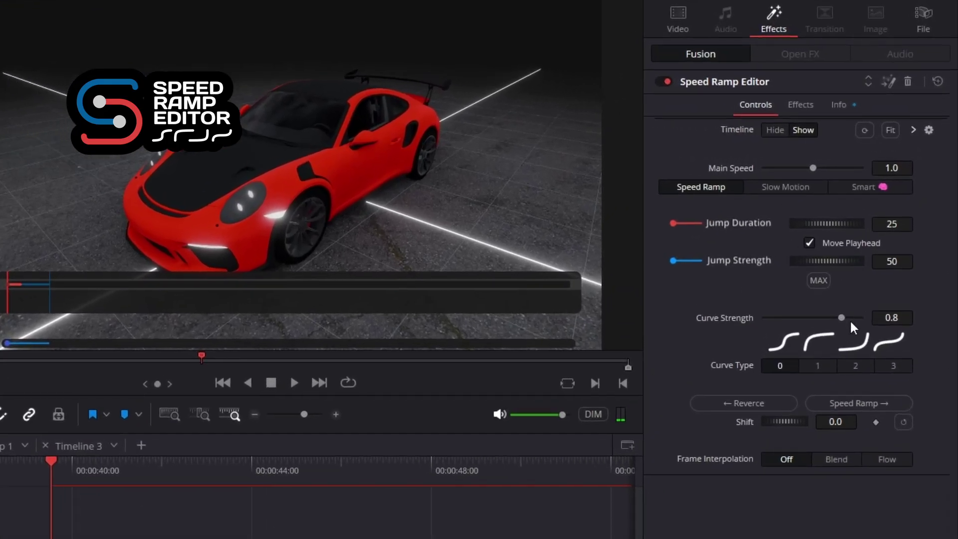
mouse_move(843, 319)
mouse_down()
mouse_move(771, 319)
mouse_move(878, 320)
mouse_move(789, 323)
mouse_move(855, 319)
mouse_up()
click(816, 364)
click(852, 364)
key(space)
click(876, 404)
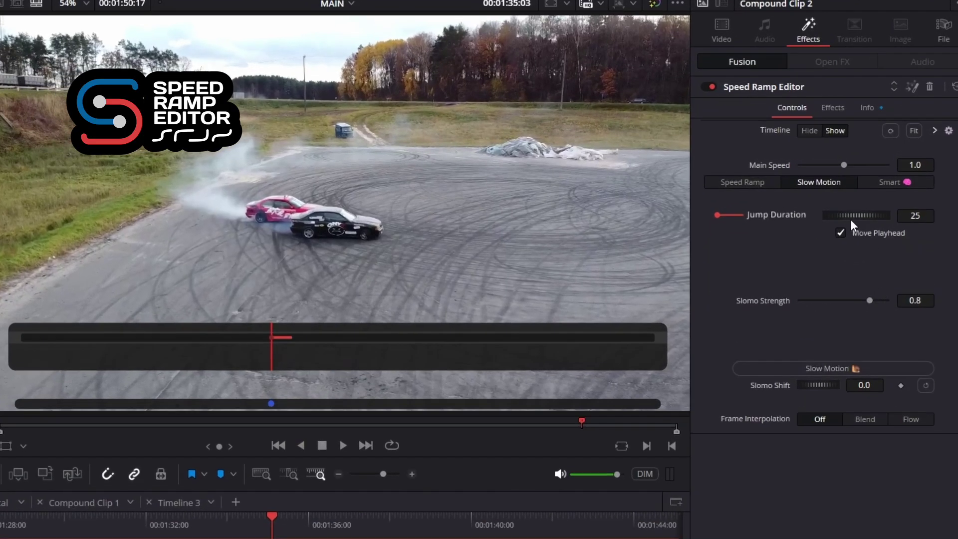
Create a slow-motion section with jump duration 67, strength 0.929 and Flow interpolation, playhead fixed
drag(850, 219, 877, 224)
drag(867, 301, 878, 301)
click(874, 235)
click(850, 368)
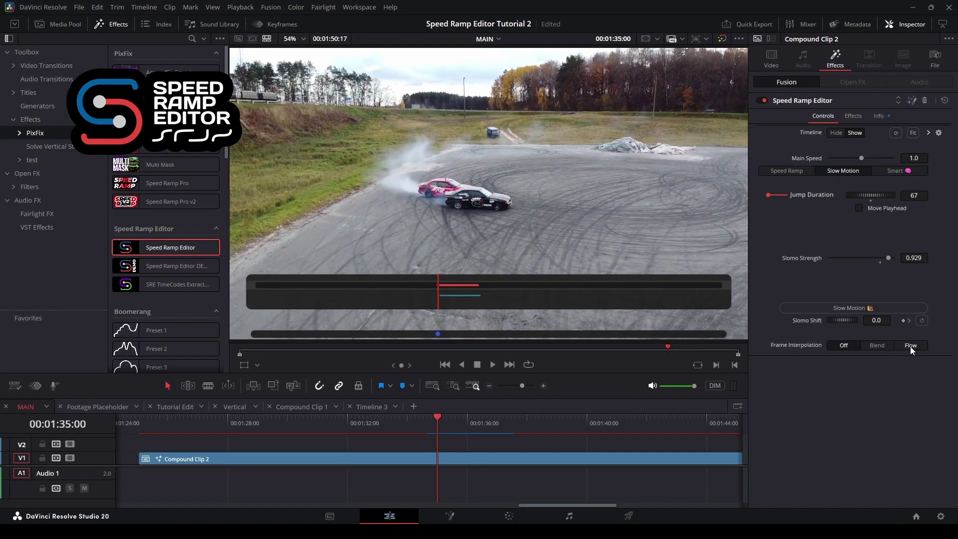
click(910, 347)
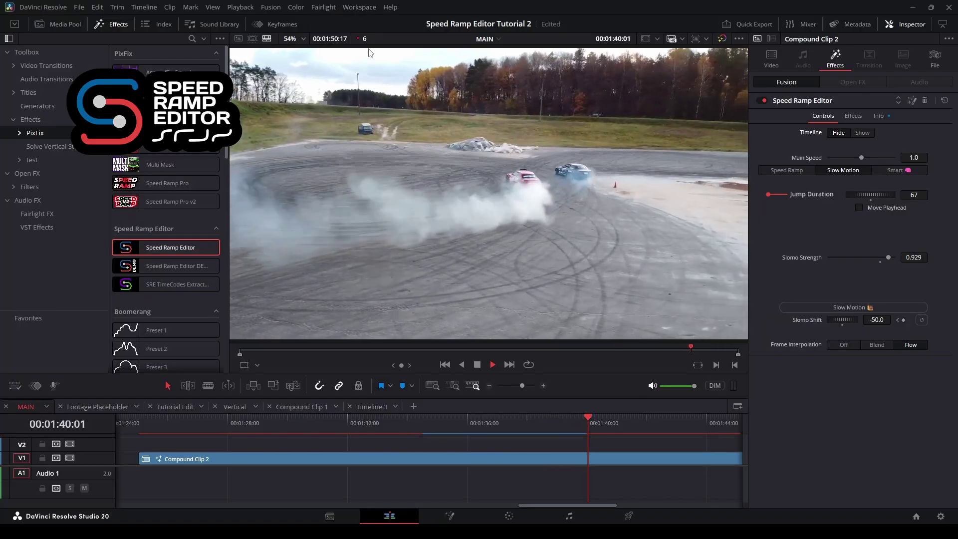
key(space)
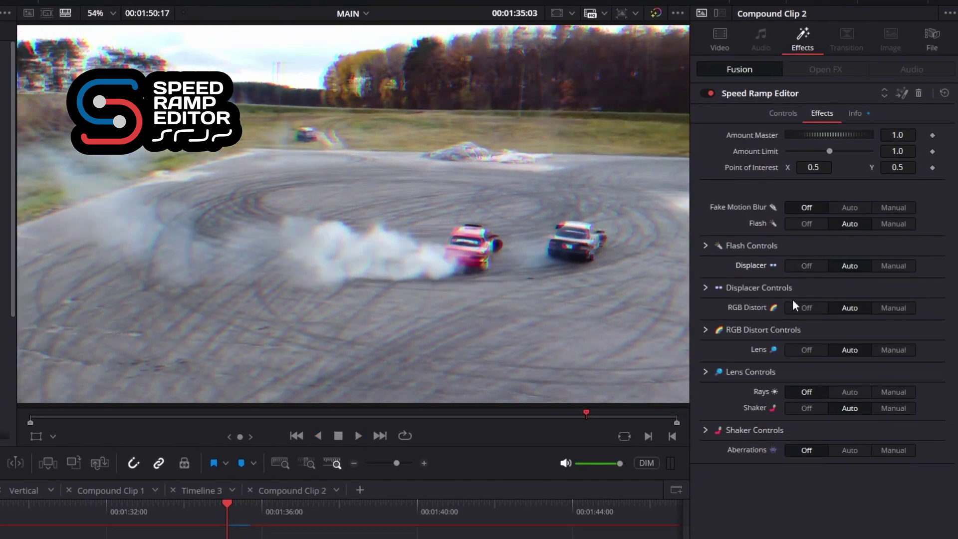
Turn the Lens effect off, set Aberrations to Auto, and return the playhead to about 00:01:33
click(805, 350)
click(848, 419)
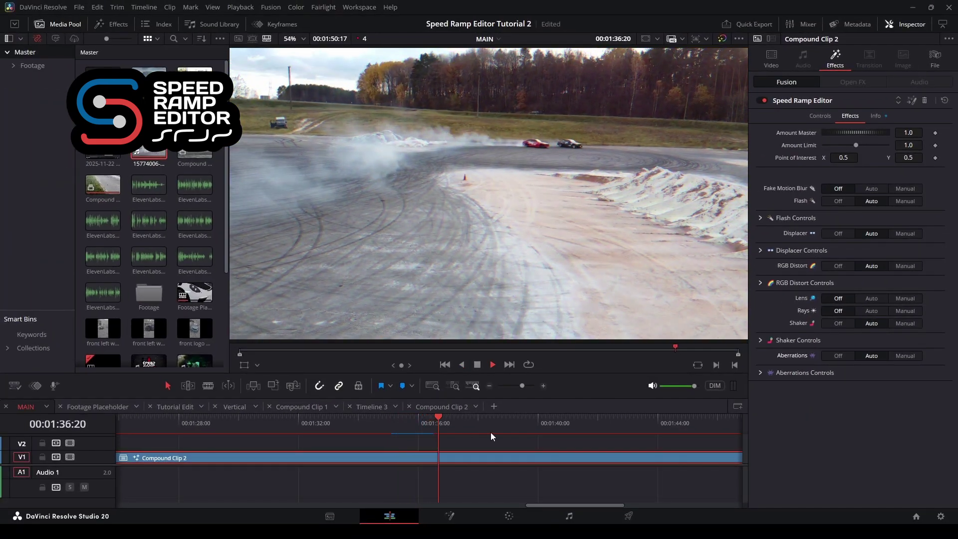
mouse_move(363, 430)
mouse_down()
mouse_move(328, 429)
mouse_move(561, 426)
mouse_up()
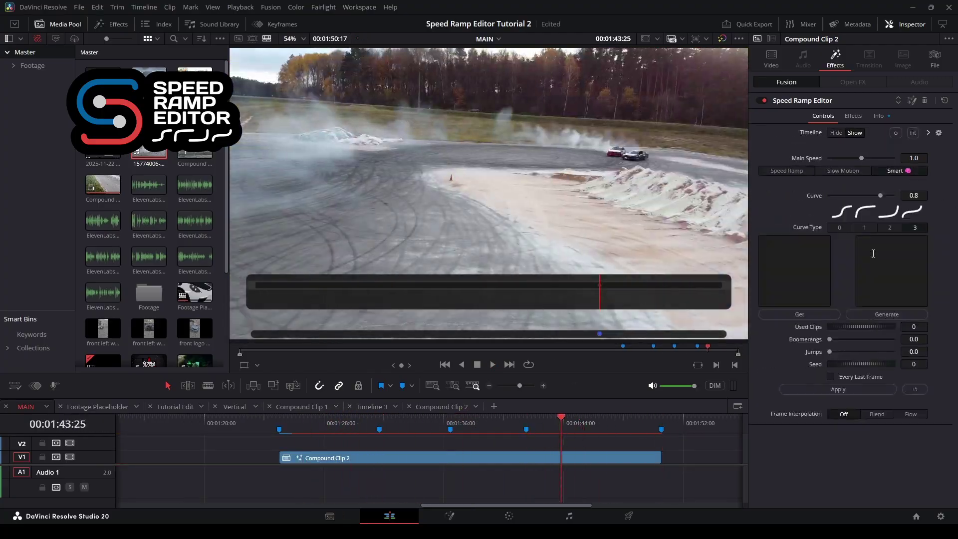
Generate a four-clip Smart montage for the drift clip from its markers and preview it
click(800, 315)
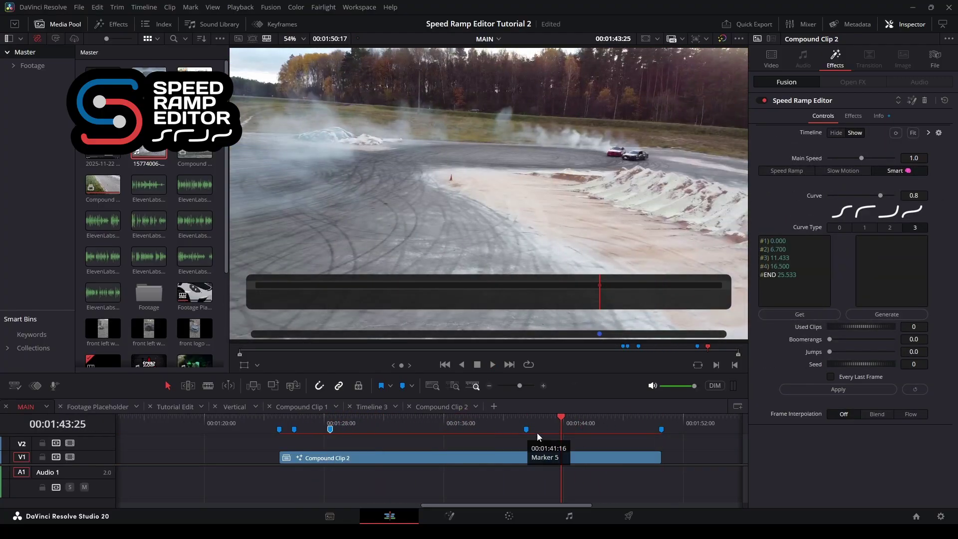
click(887, 314)
key(space)
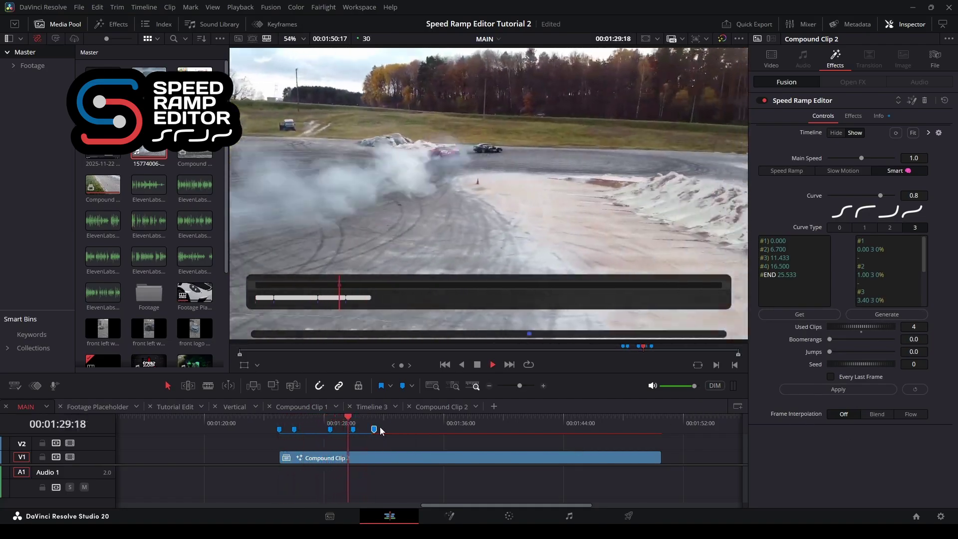
key(space)
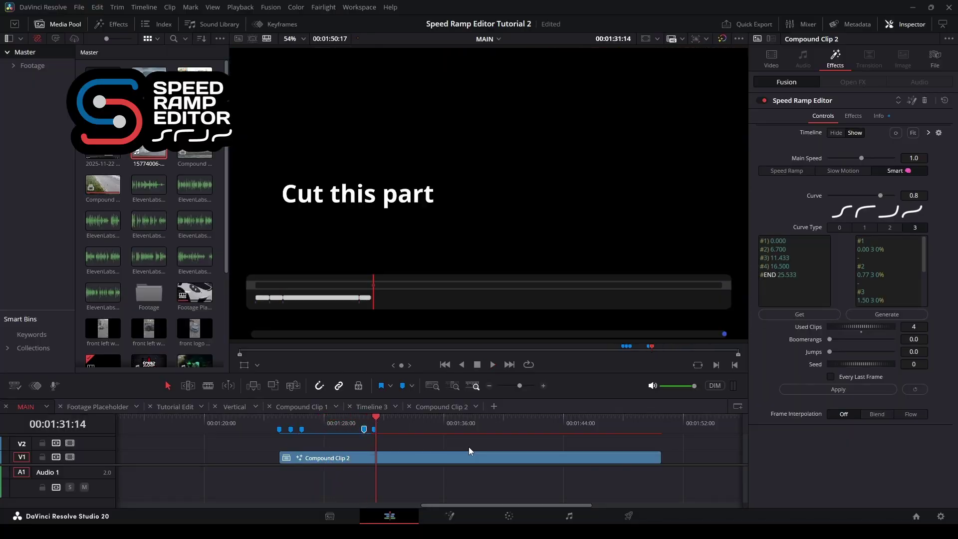
click(853, 117)
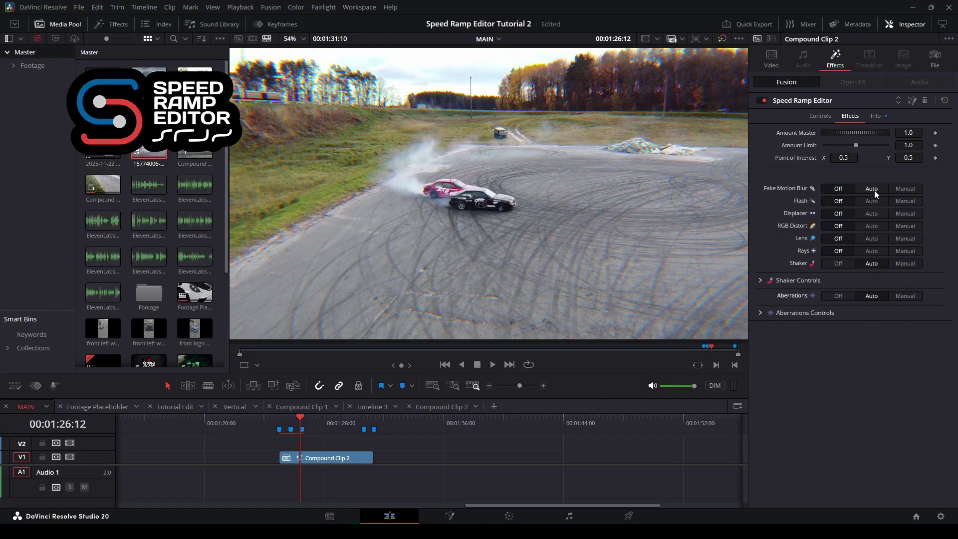